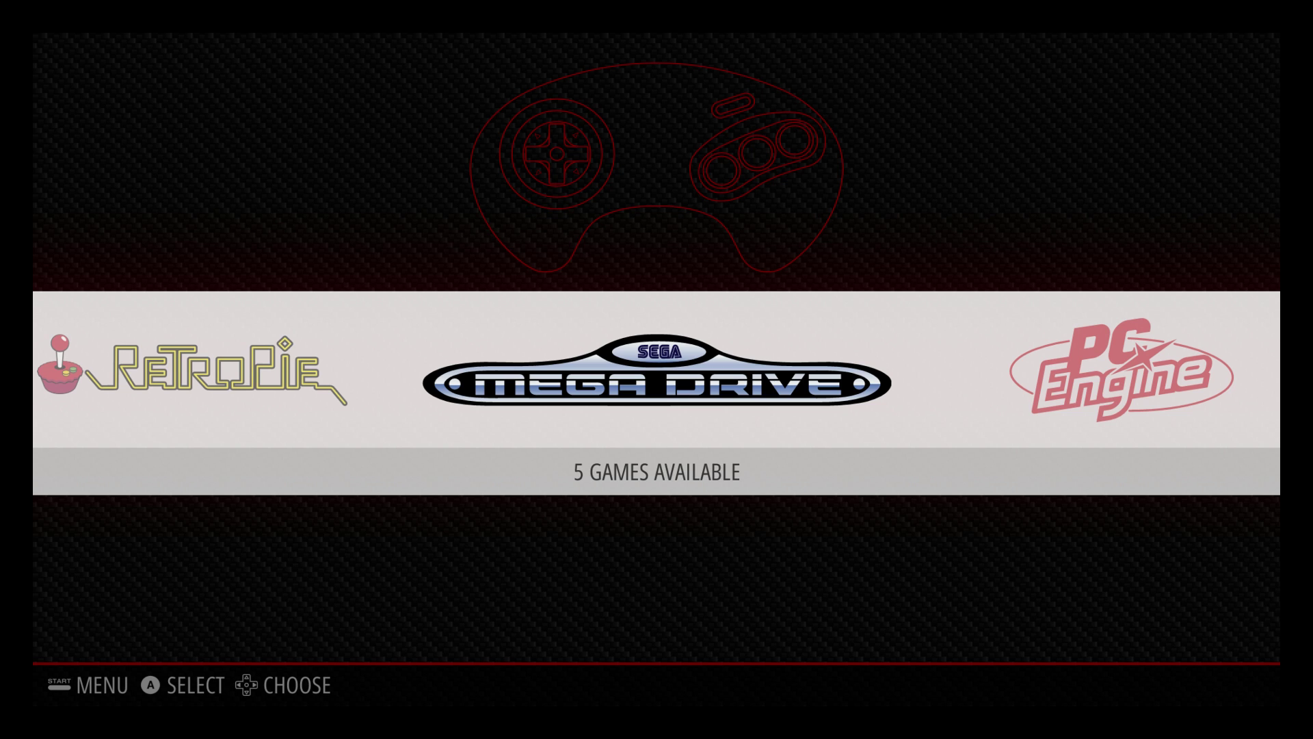
Scroll the system carousel past Mega Drive and PC Engine so RetroPie sits in the centre
key("Left")
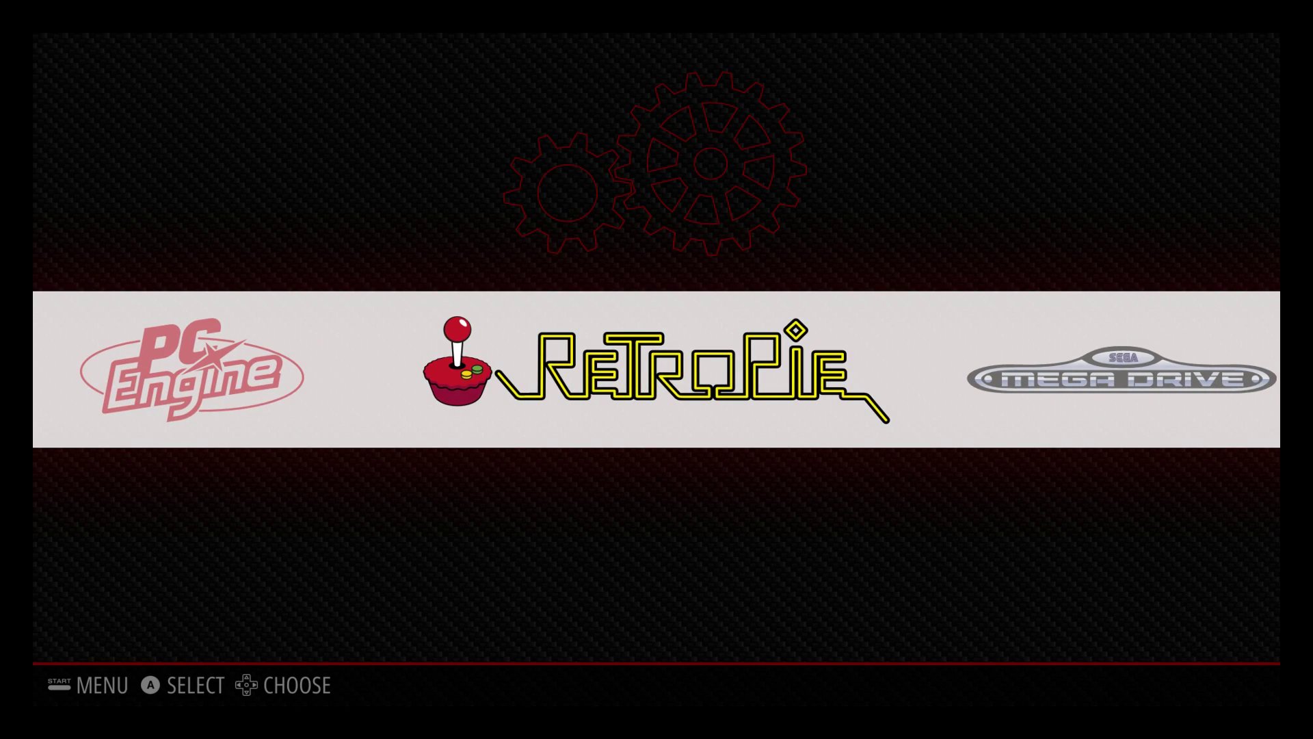
Launch RETROPIE SETUP from the RetroPie system's options list
key("Return")
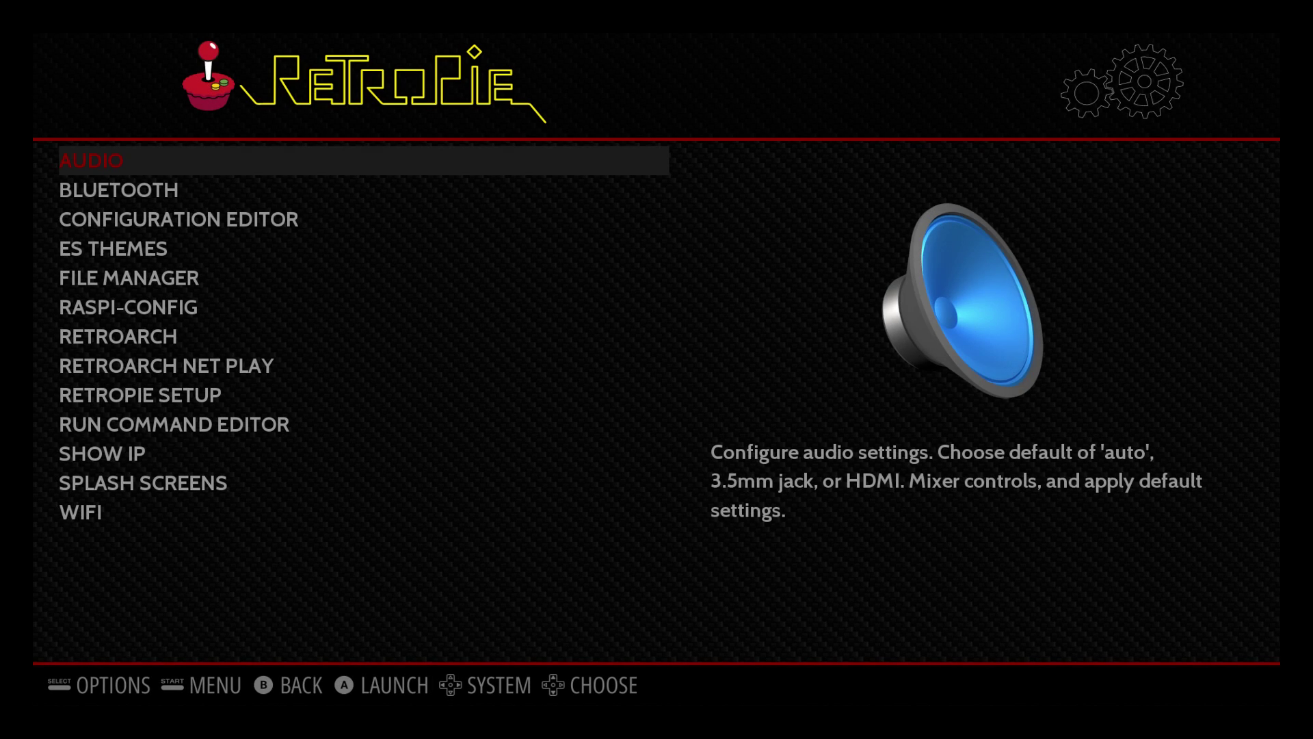
key("Down")
key("Down")
key("Down")
key("Down")
key("Down")
key("Down")
key("Down")
key("Down")
key("Return")
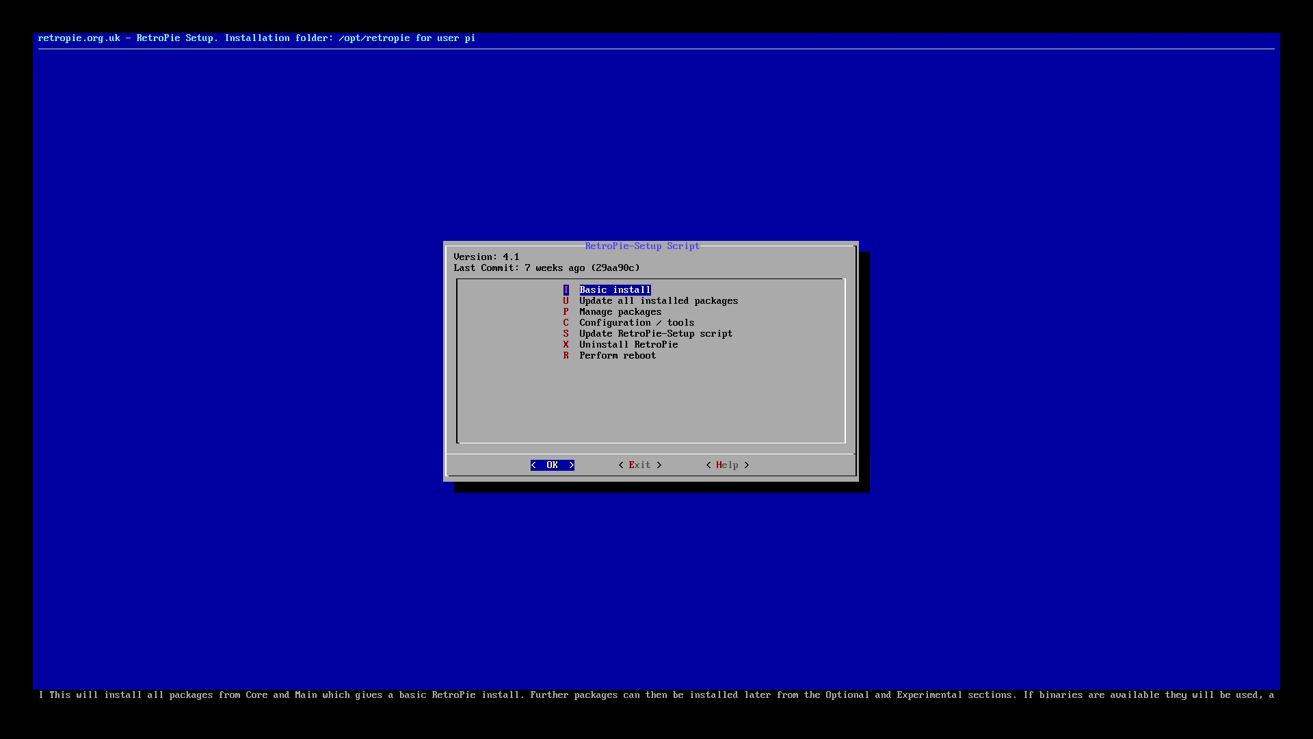
Update the RetroPie-Setup script to version 4.1.6, confirming Yes and dismissing the notice
key("Down")
key("Down")
key("Down")
key("Down")
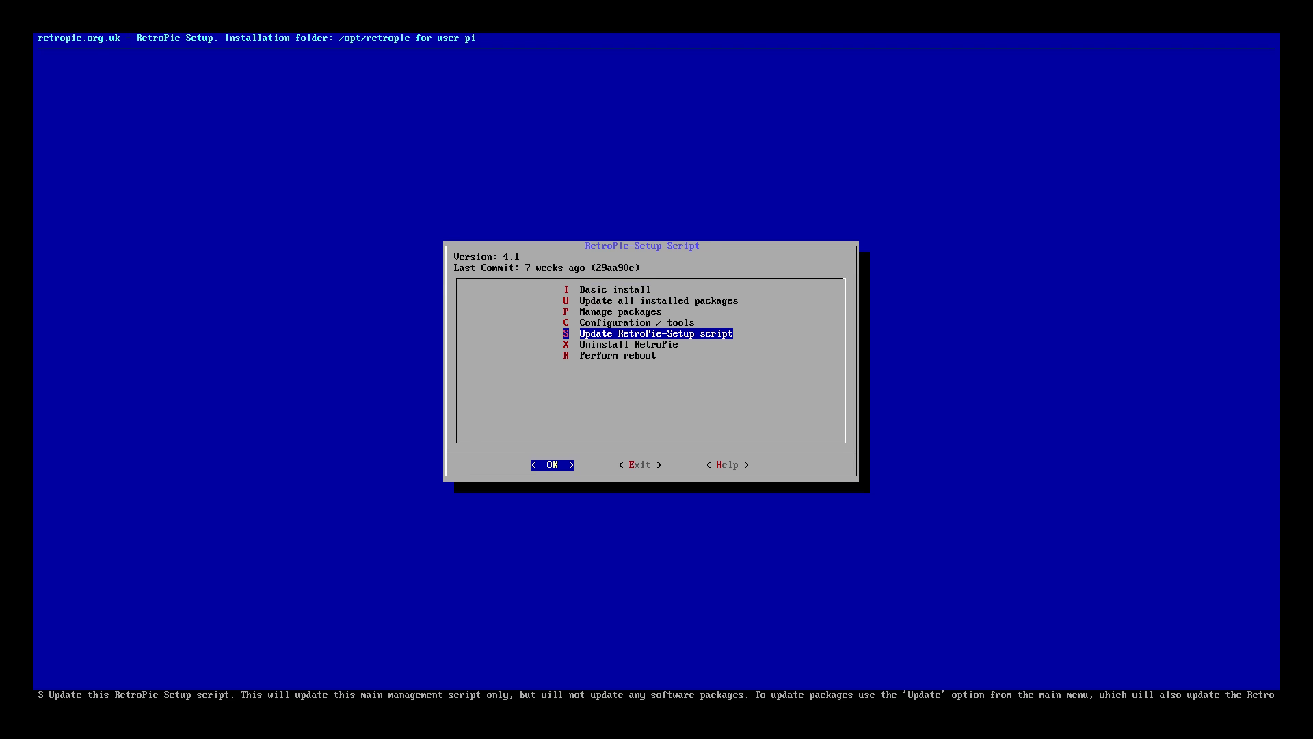
key("Return")
key("Left")
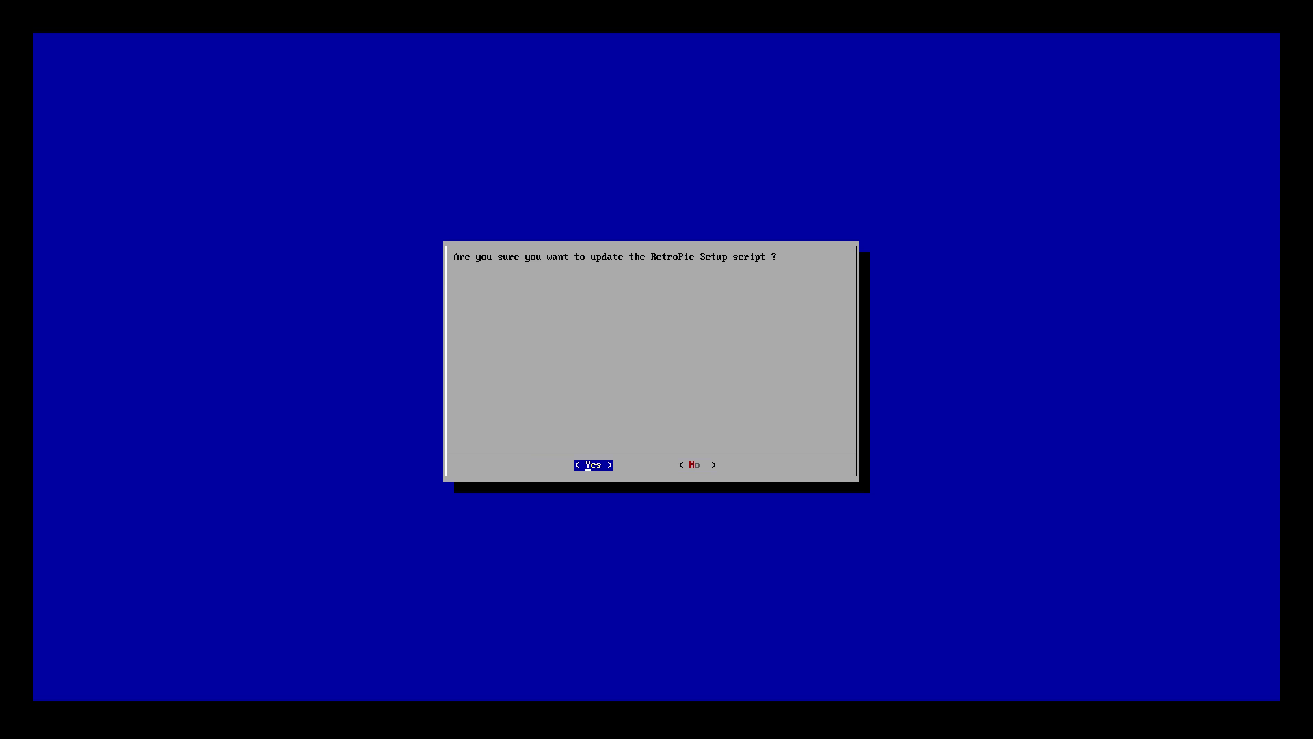
key("Return")
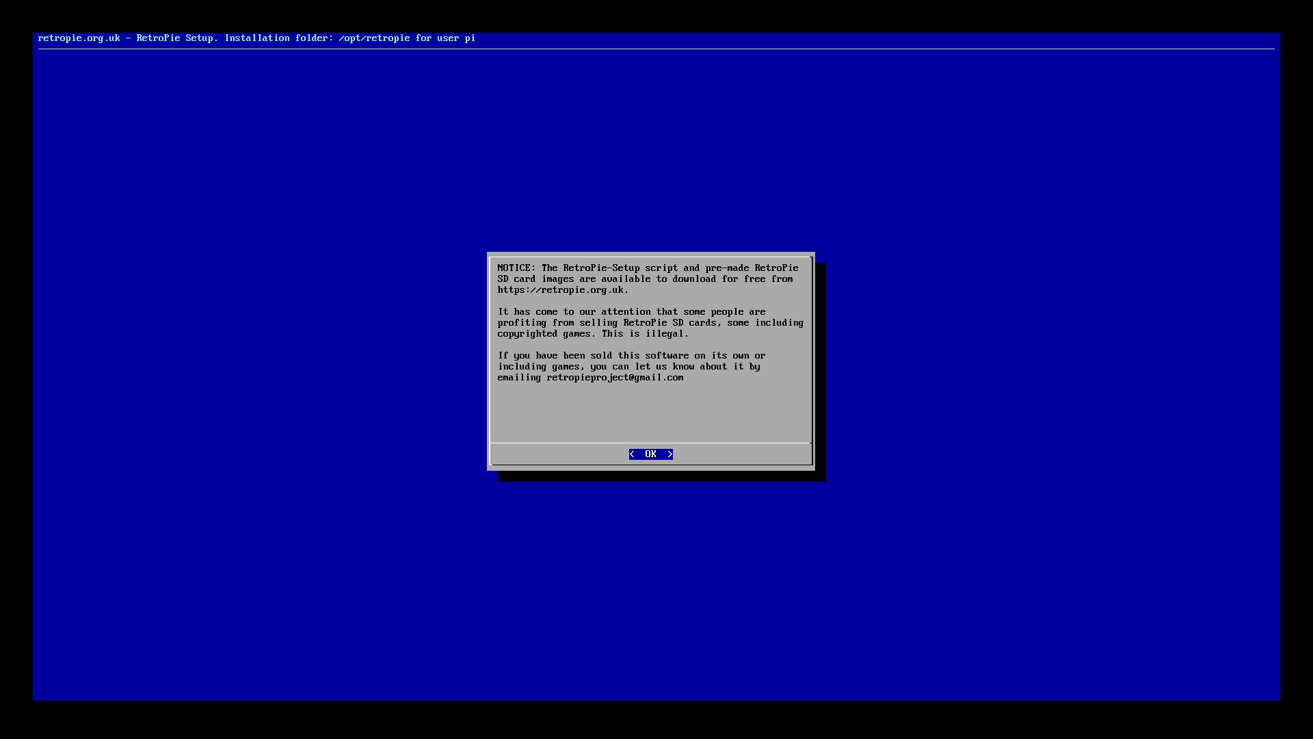
key("Return")
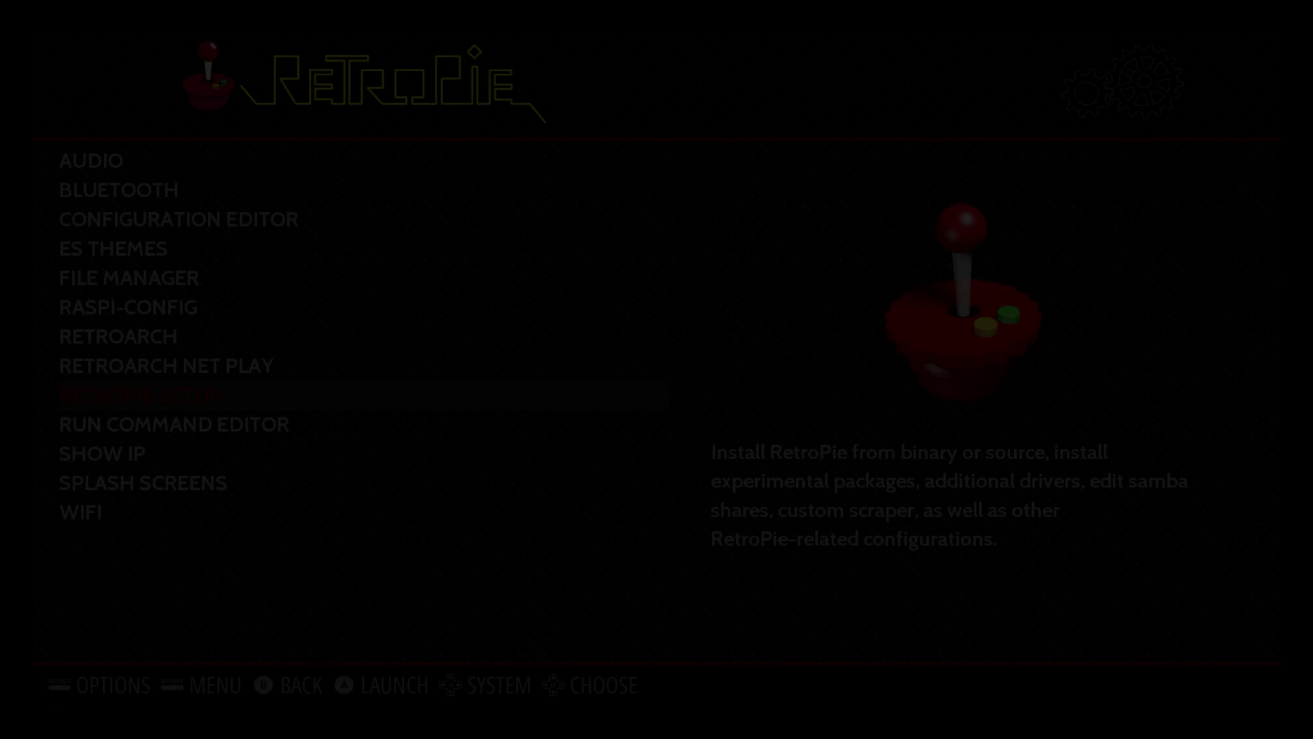
Step down the RetroPie menu to SHOW IP, then back out to the system carousel
key("Down")
key("Down")
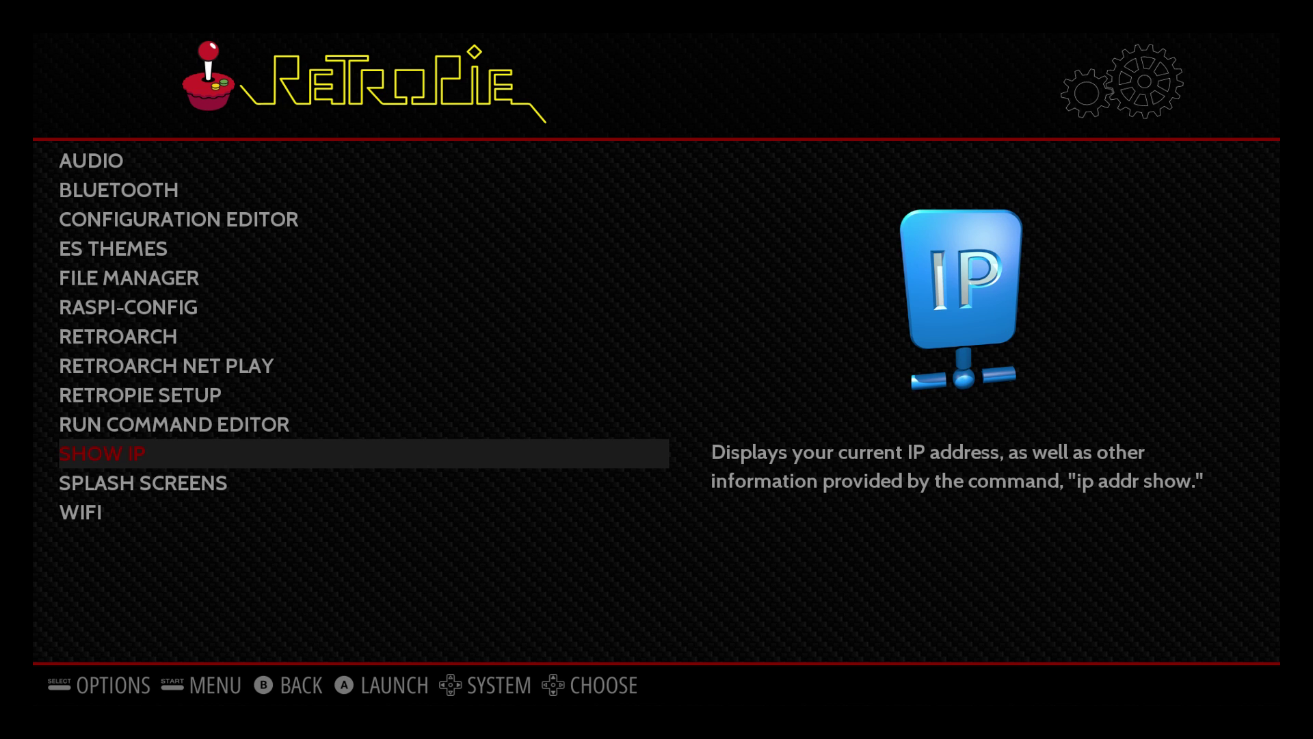
key("Escape")
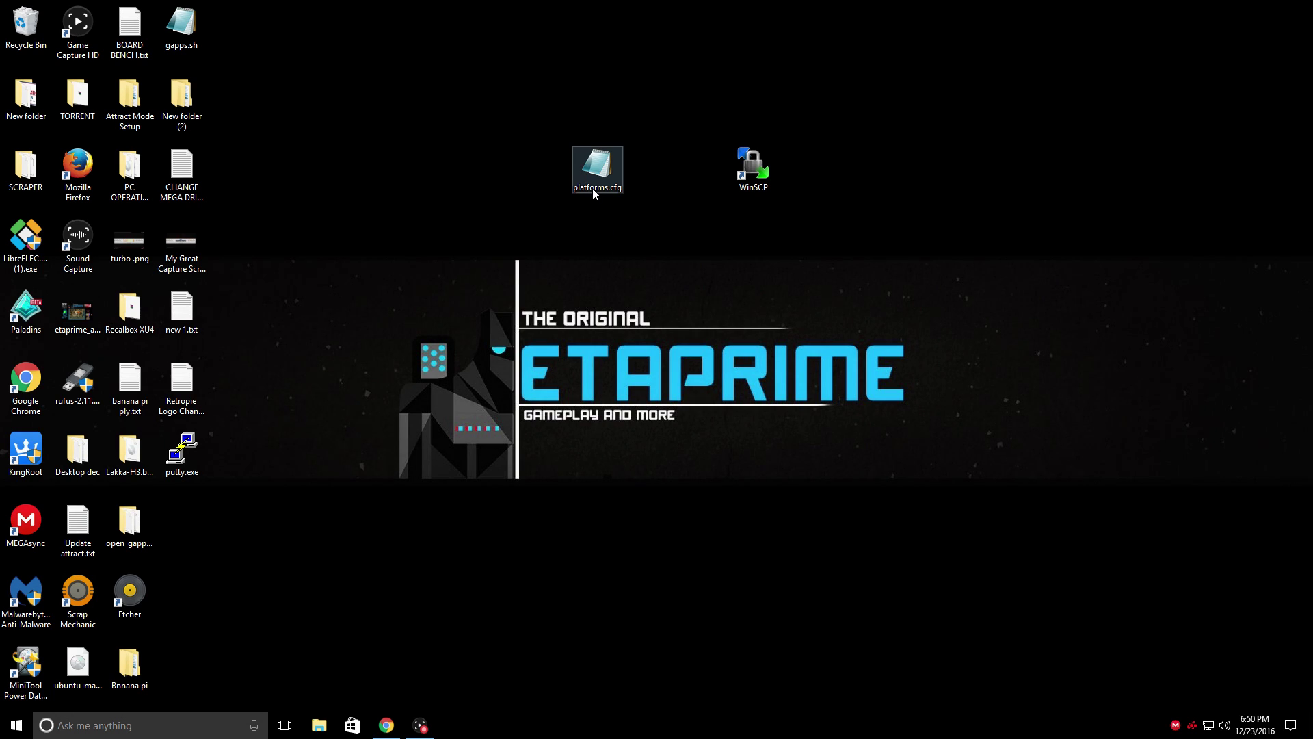
double_click(594, 169)
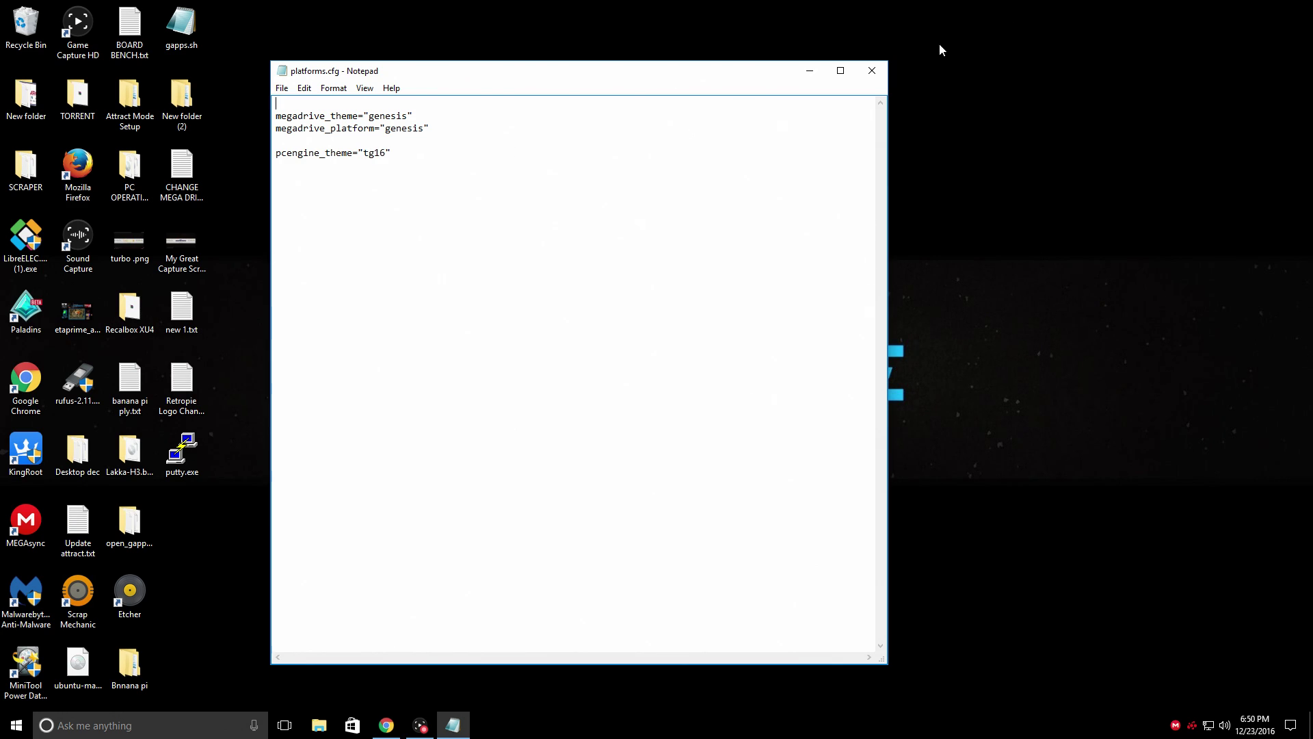
left_click(872, 71)
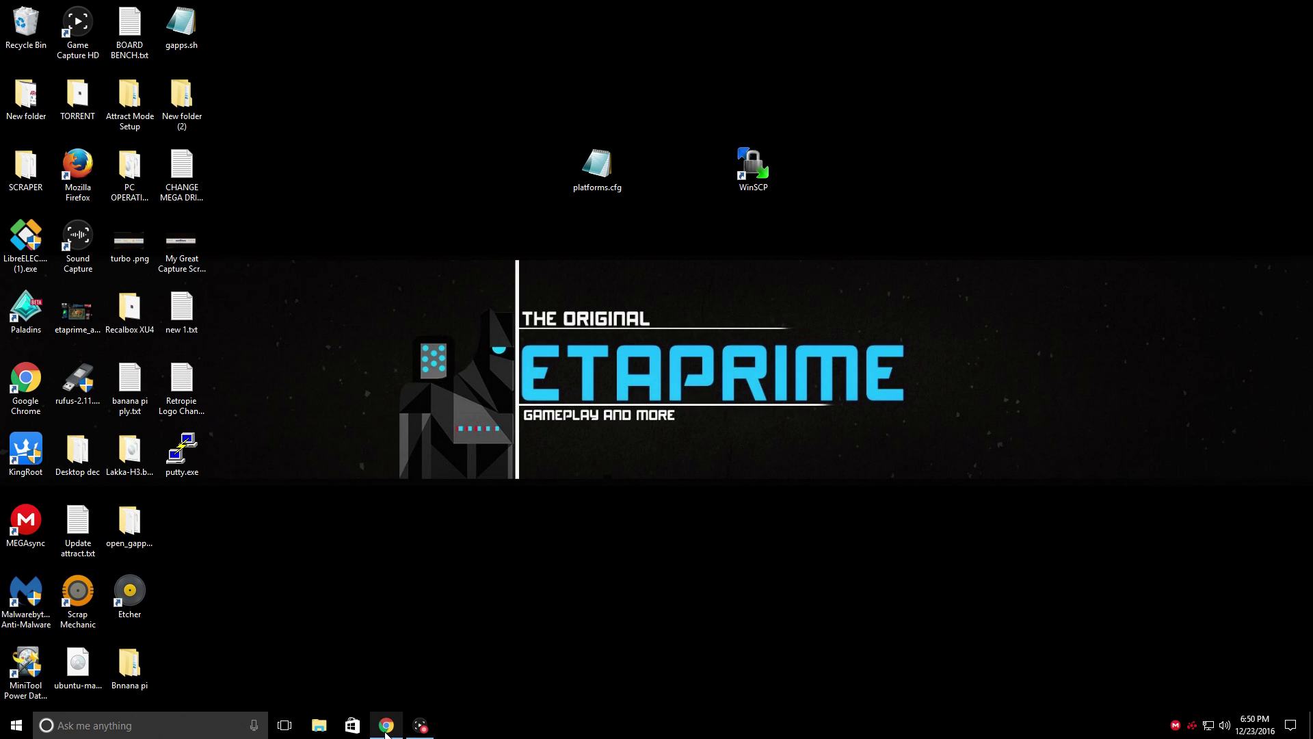
Download the WinSCP 5.9.3 installation package in Chrome, then bring up the PC Engine wiki page
left_click(391, 723)
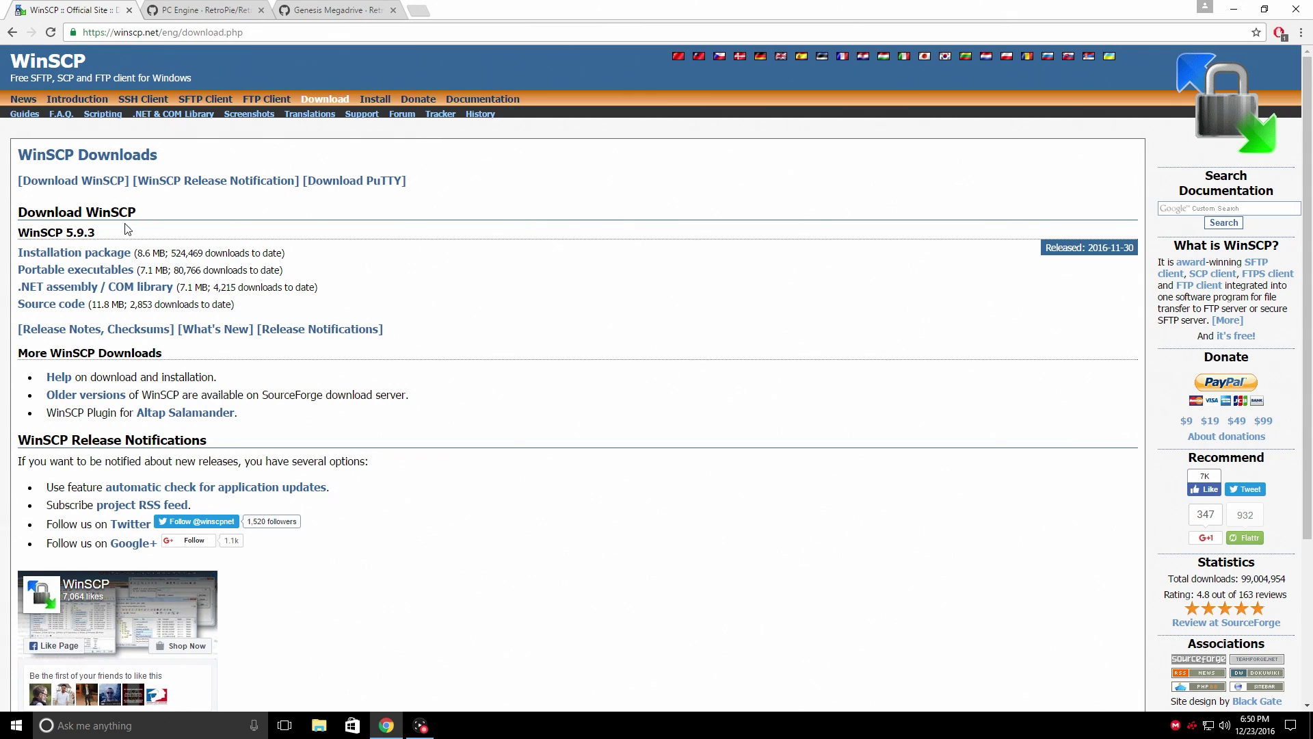
left_click(100, 255)
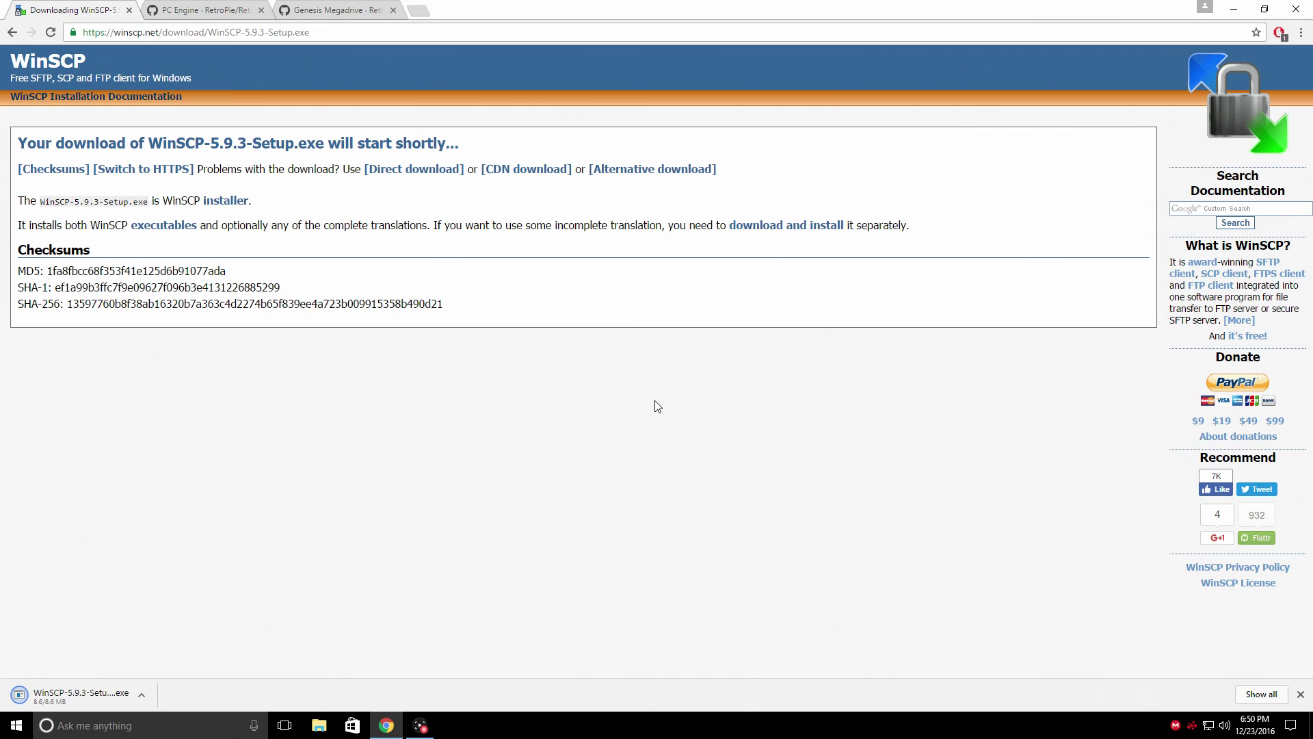
left_click(202, 10)
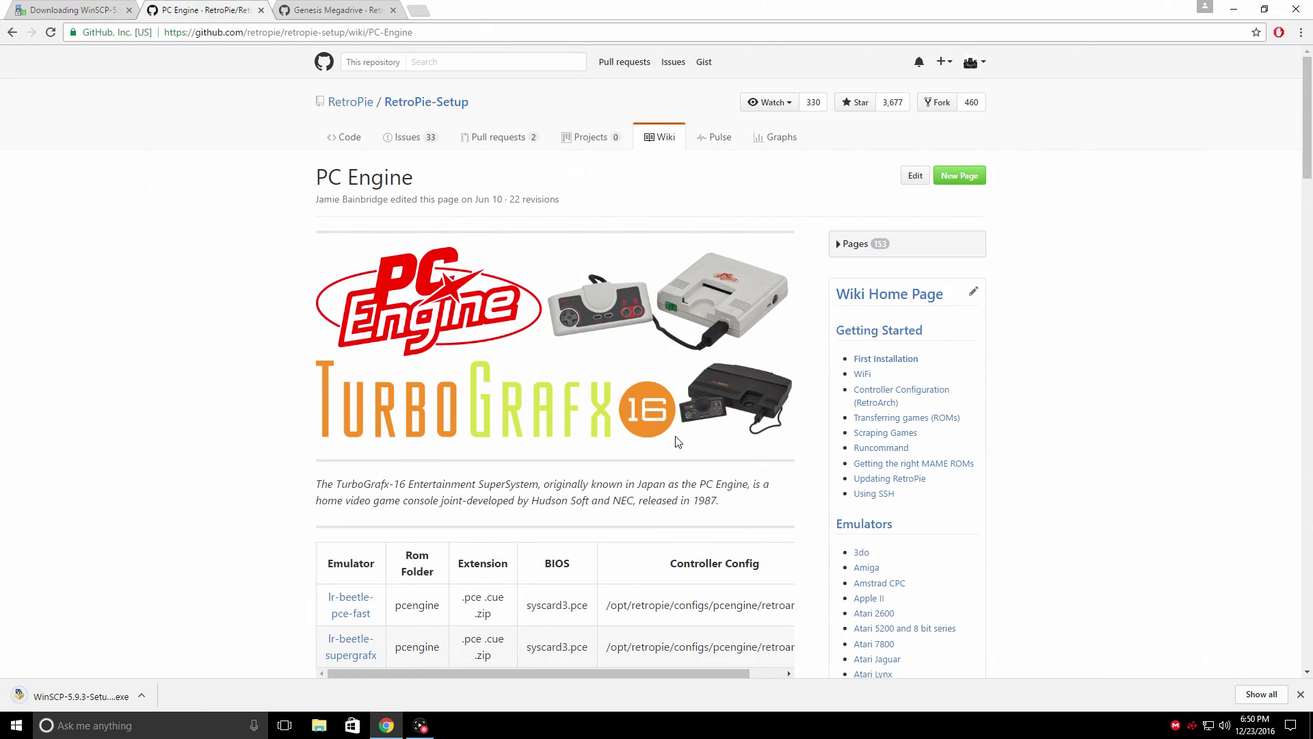
Read the Genesis Megadrive wiki's 'Switching Emulation Station to the Genesis logo' section, then minimize Chrome
left_click(330, 17)
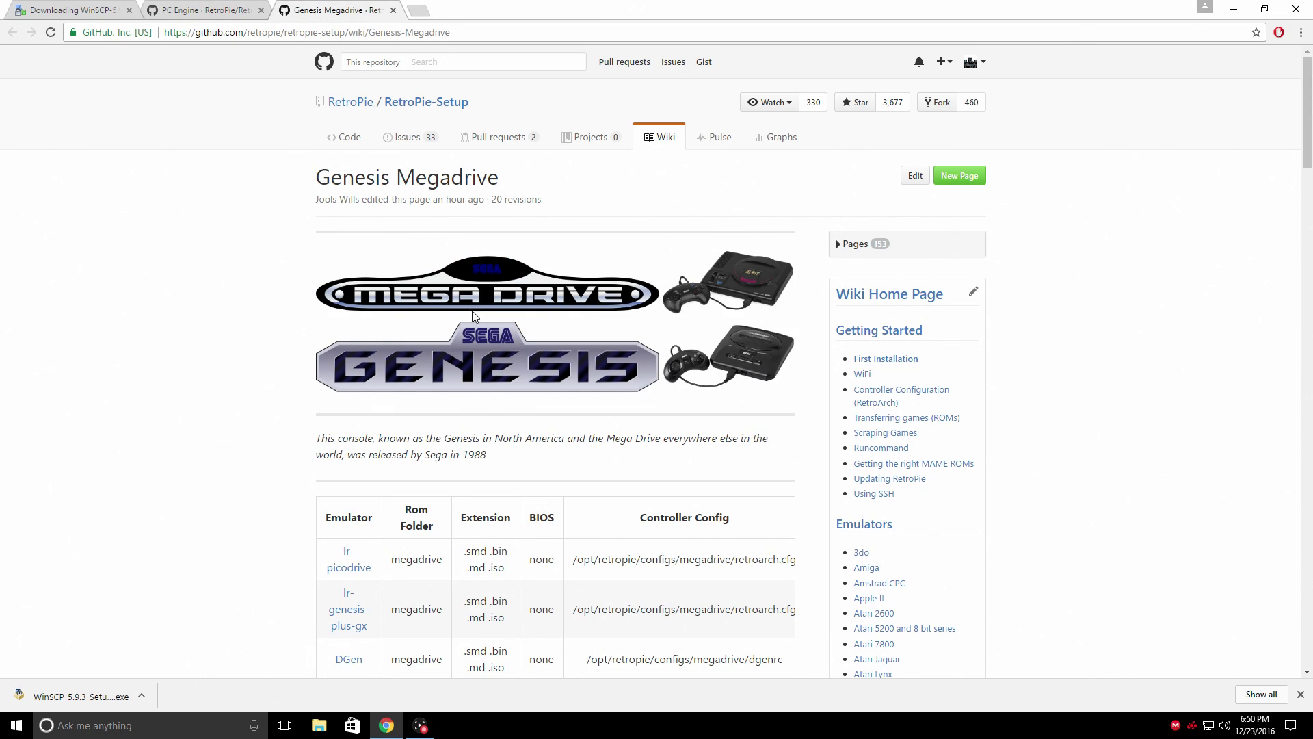
scroll(552, 336, "down", 20)
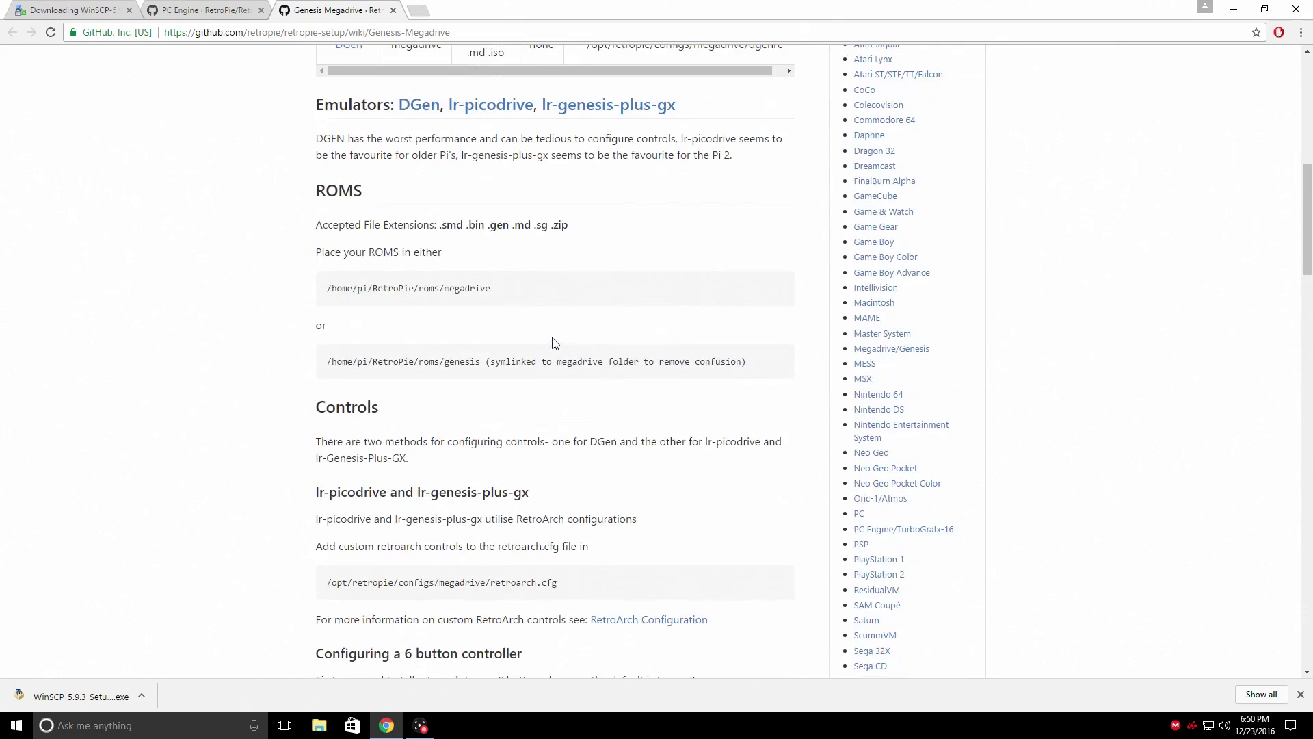
scroll(556, 391, "down", 20)
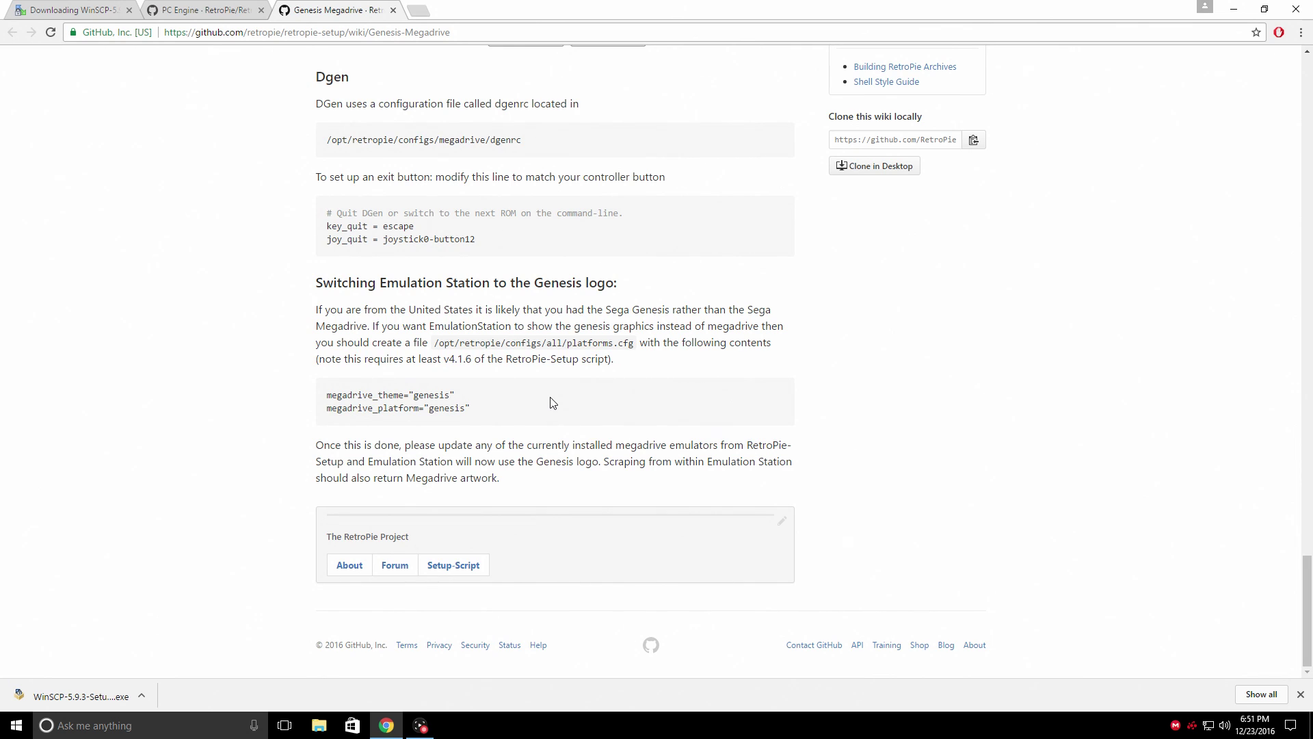
left_click(1234, 9)
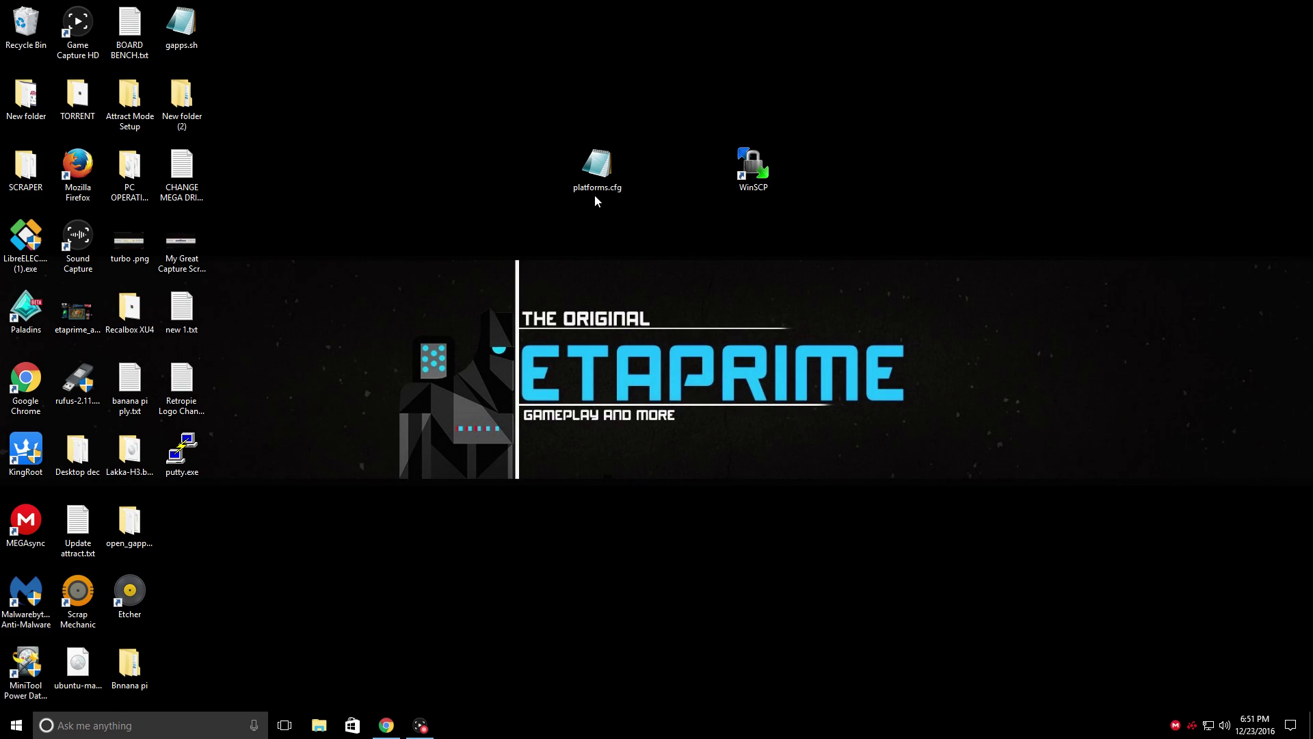
Log in to host RETROPIE over SFTP with the Pi's user name and password, accepting the host key
double_click(749, 175)
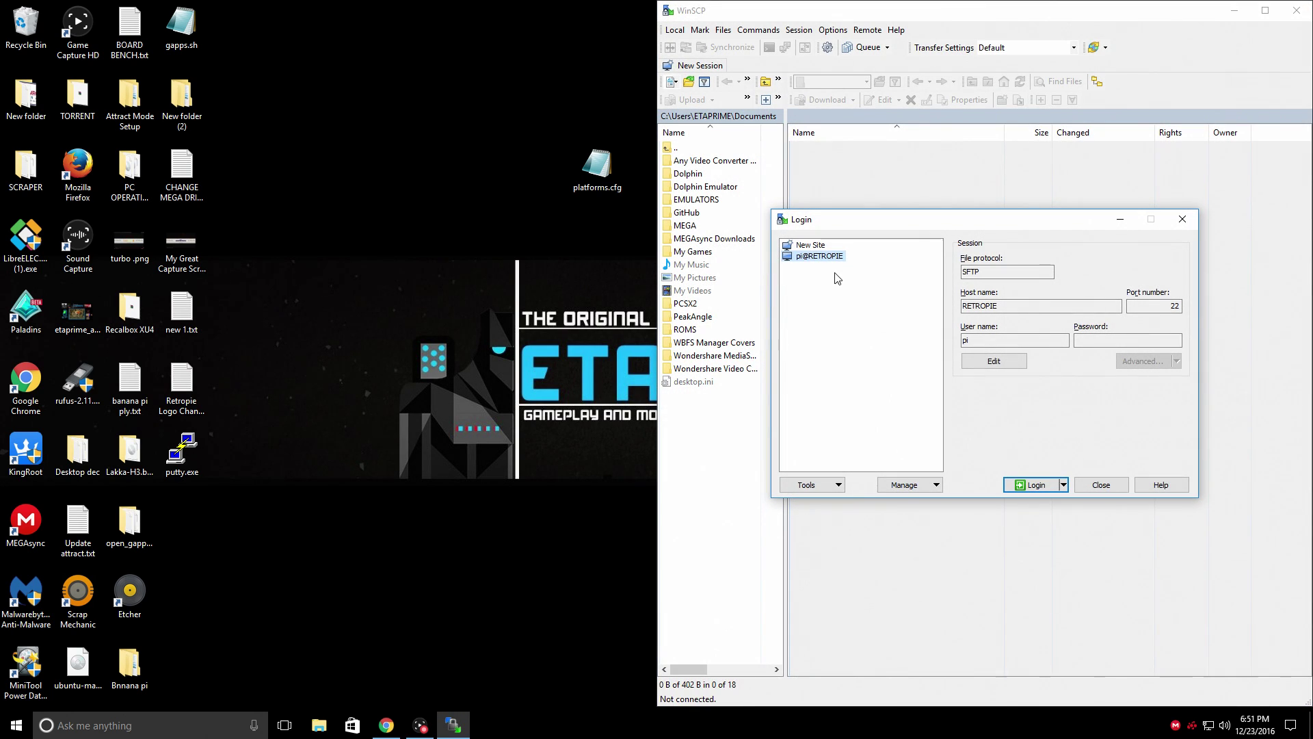
left_click(812, 245)
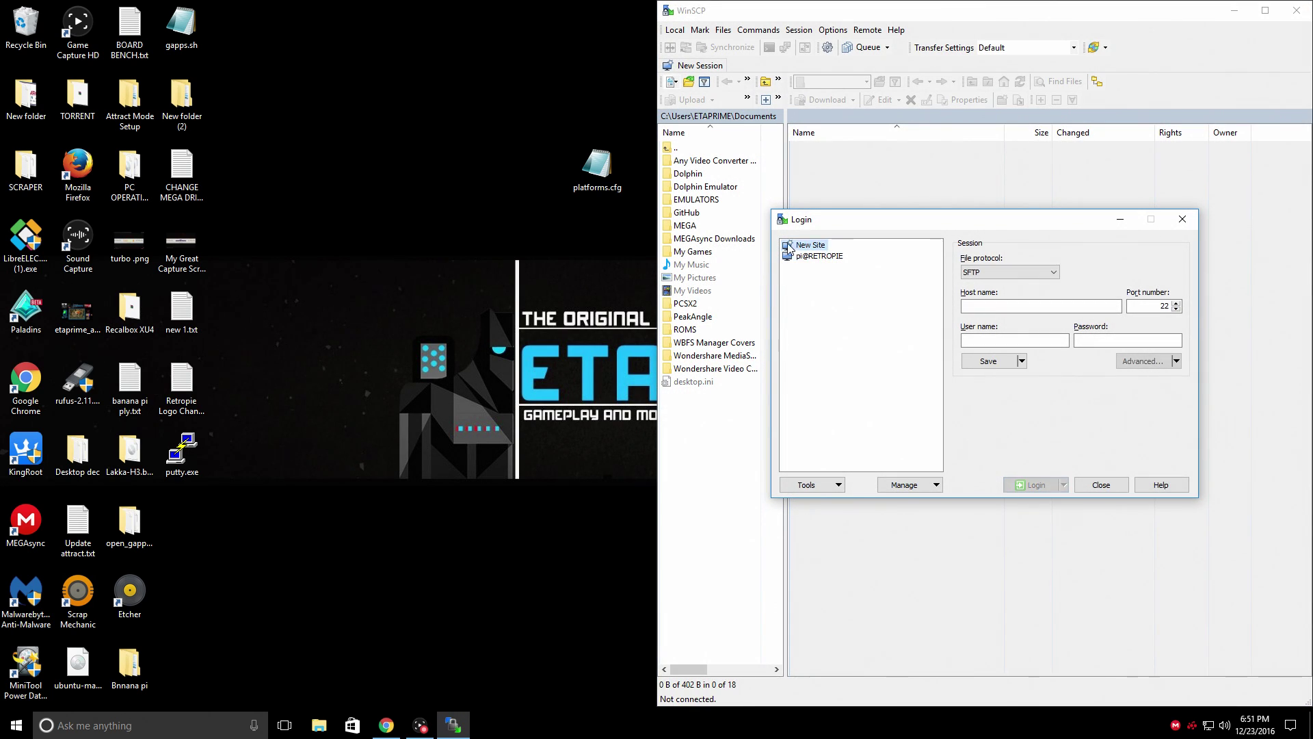
left_click(999, 305)
type("RETROPIE")
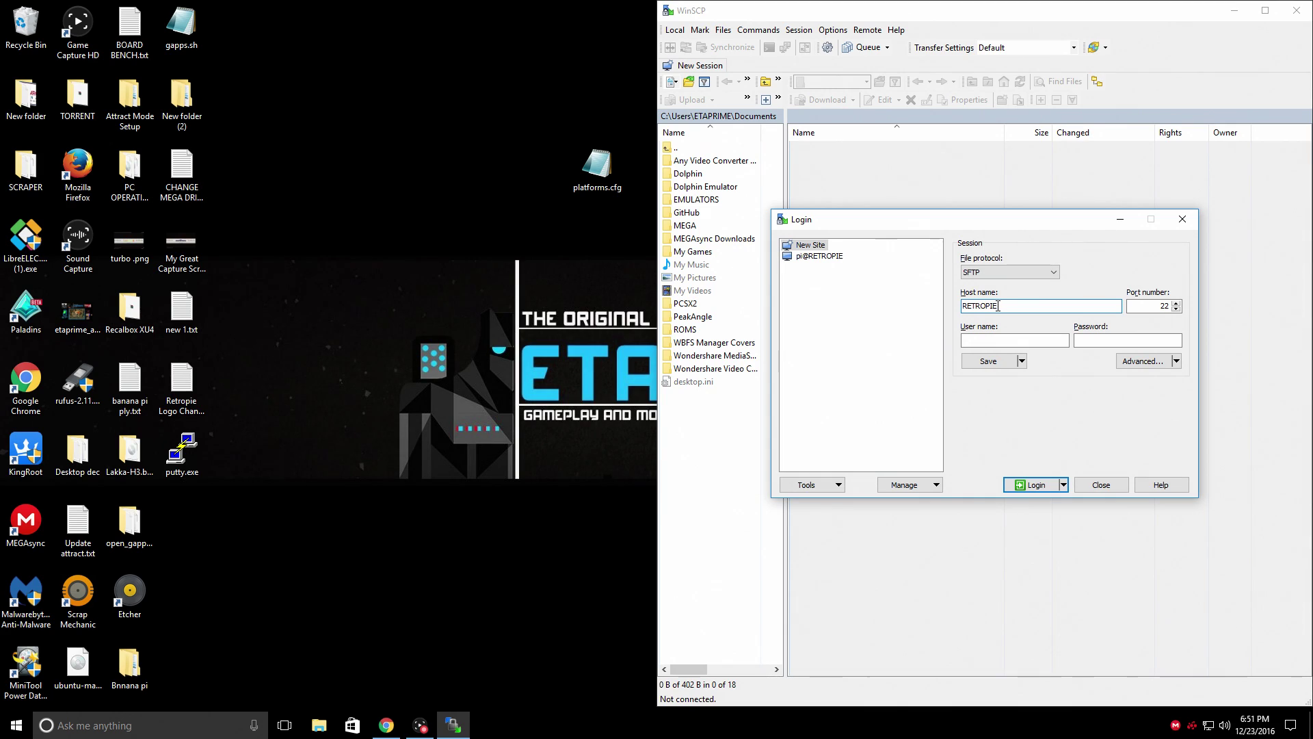
left_click(991, 339)
type("pi")
left_click(1133, 341)
type("raspberry")
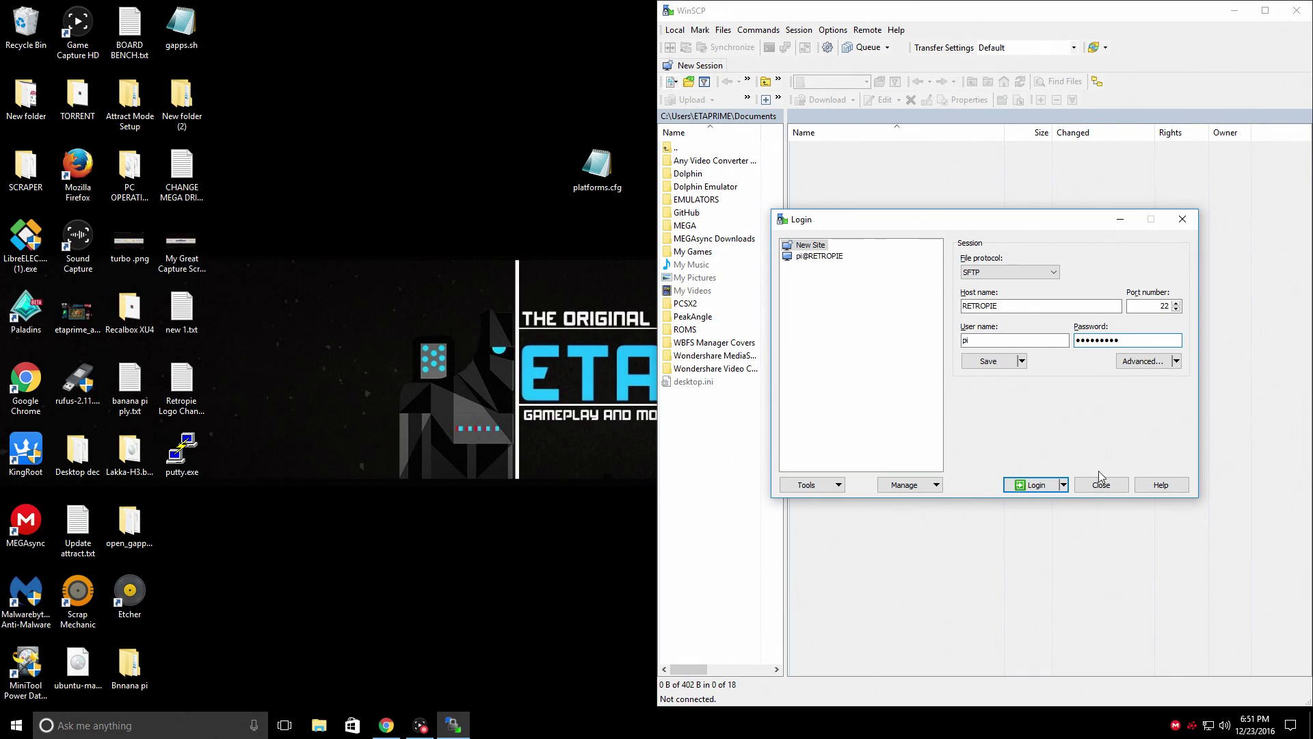
left_click(1035, 487)
key("Return")
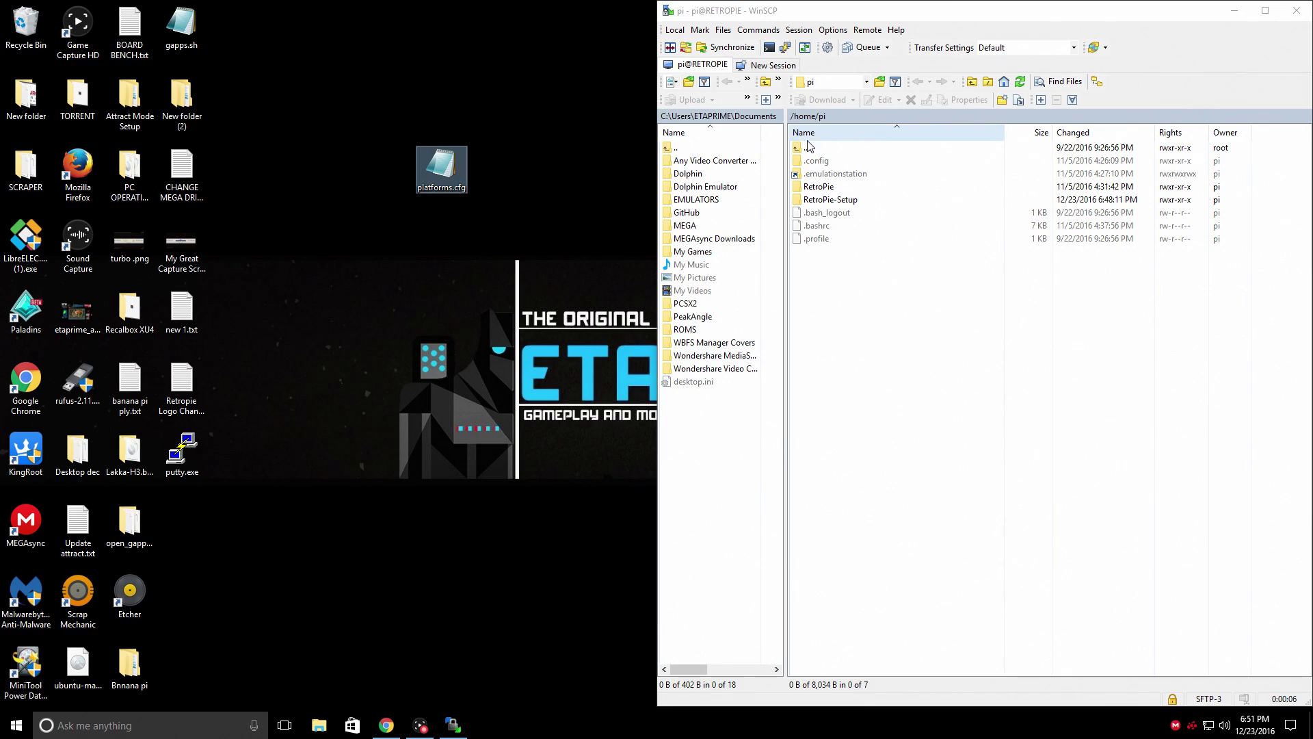
Navigate WinSCP from /home/pi to /opt/retropie/configs/all
double_click(806, 147)
double_click(807, 148)
left_click(809, 150)
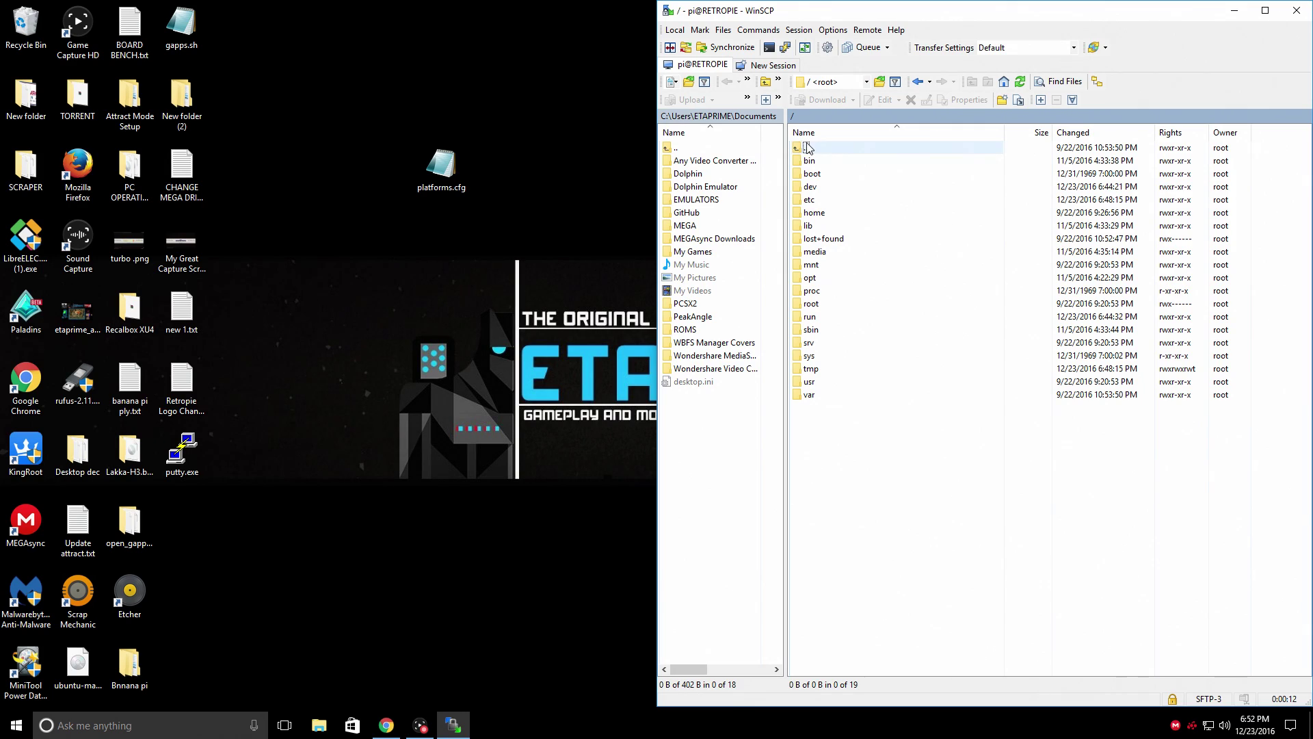
double_click(818, 280)
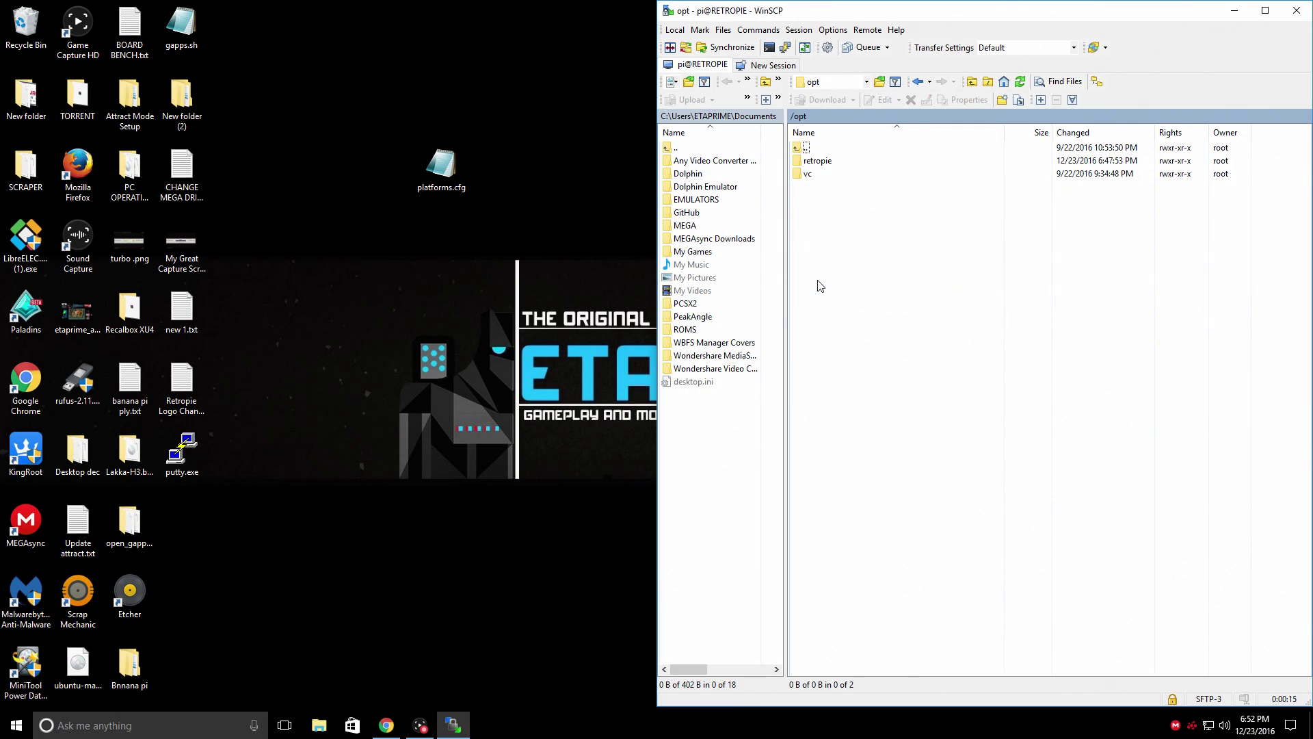
double_click(820, 163)
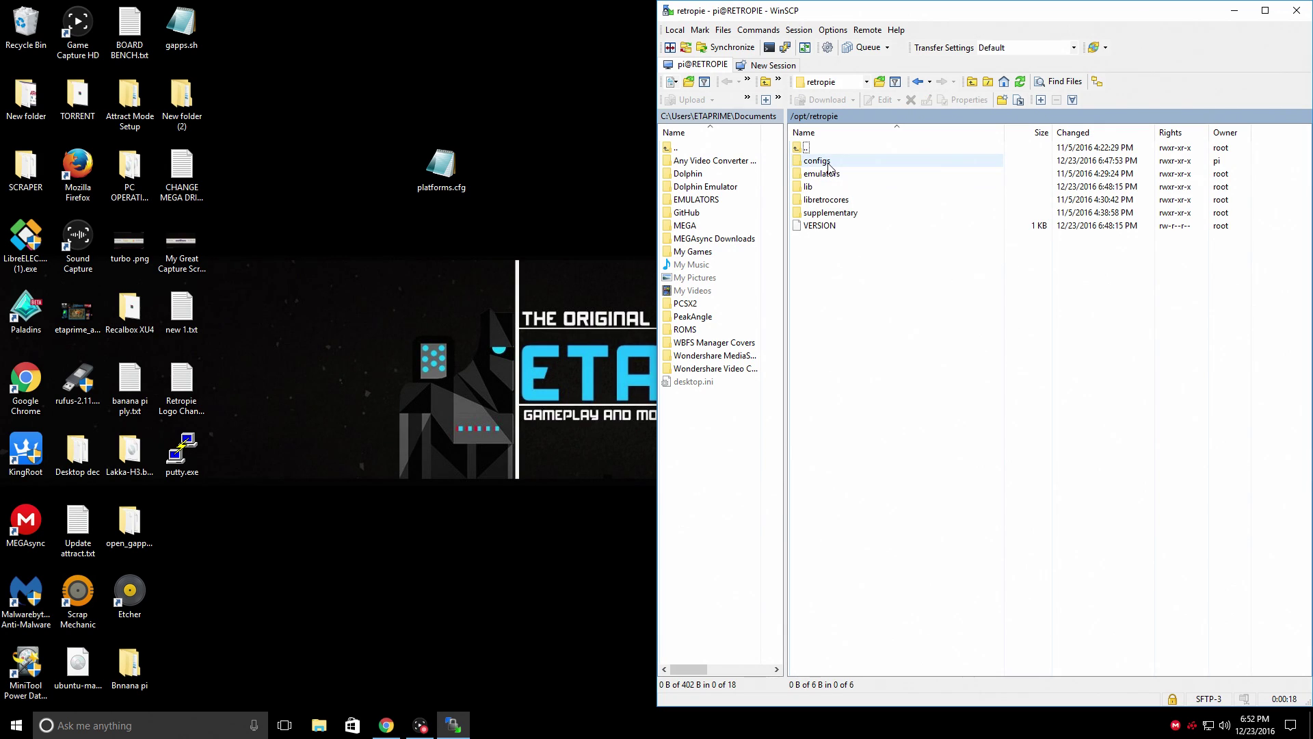
double_click(817, 161)
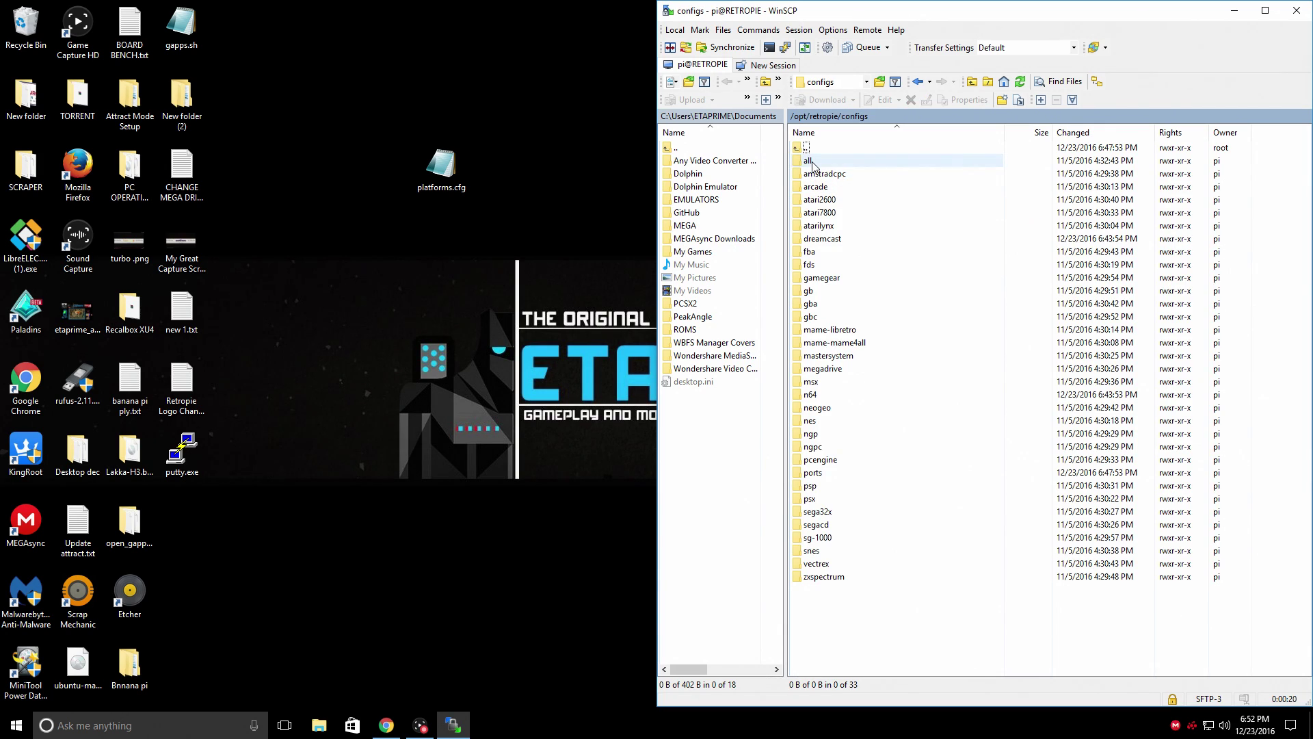
double_click(814, 163)
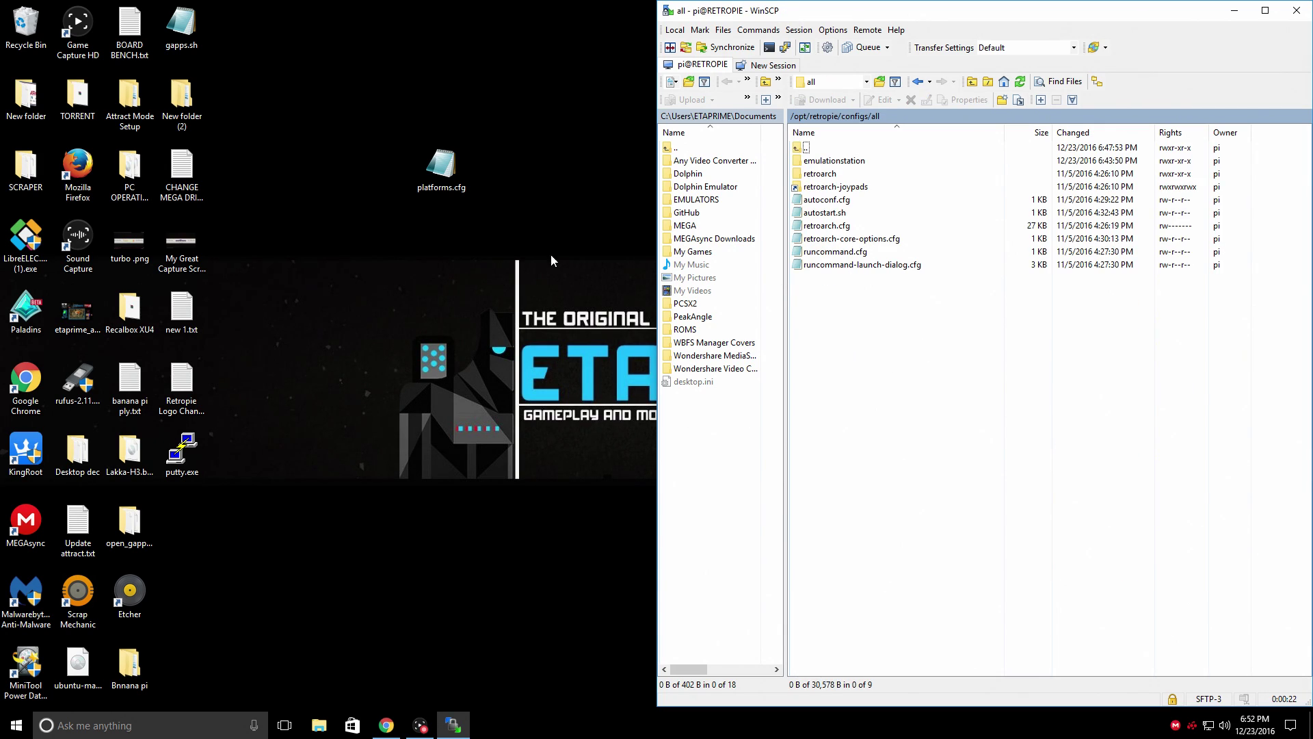
Copy platforms.cfg from the desktop into configs/all, then end the session and close WinSCP
double_click(448, 184)
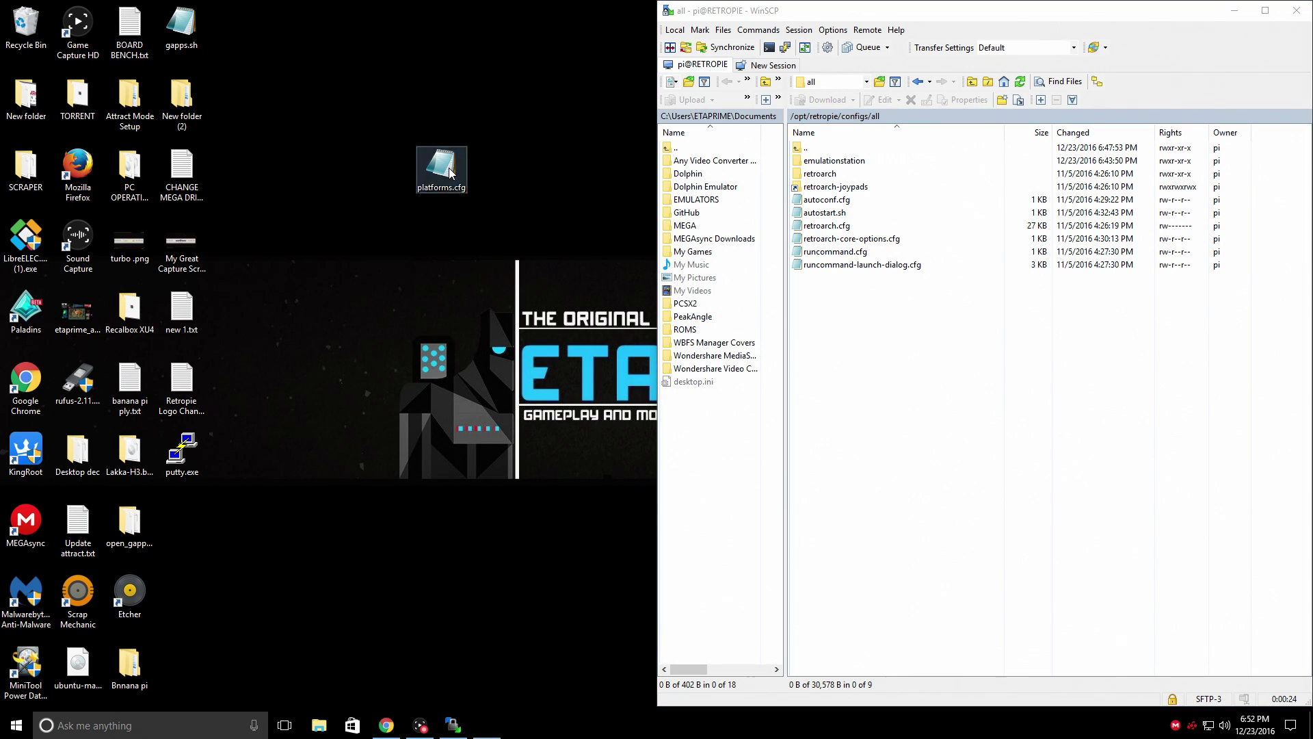
left_click_drag(540, 92, 2, 96)
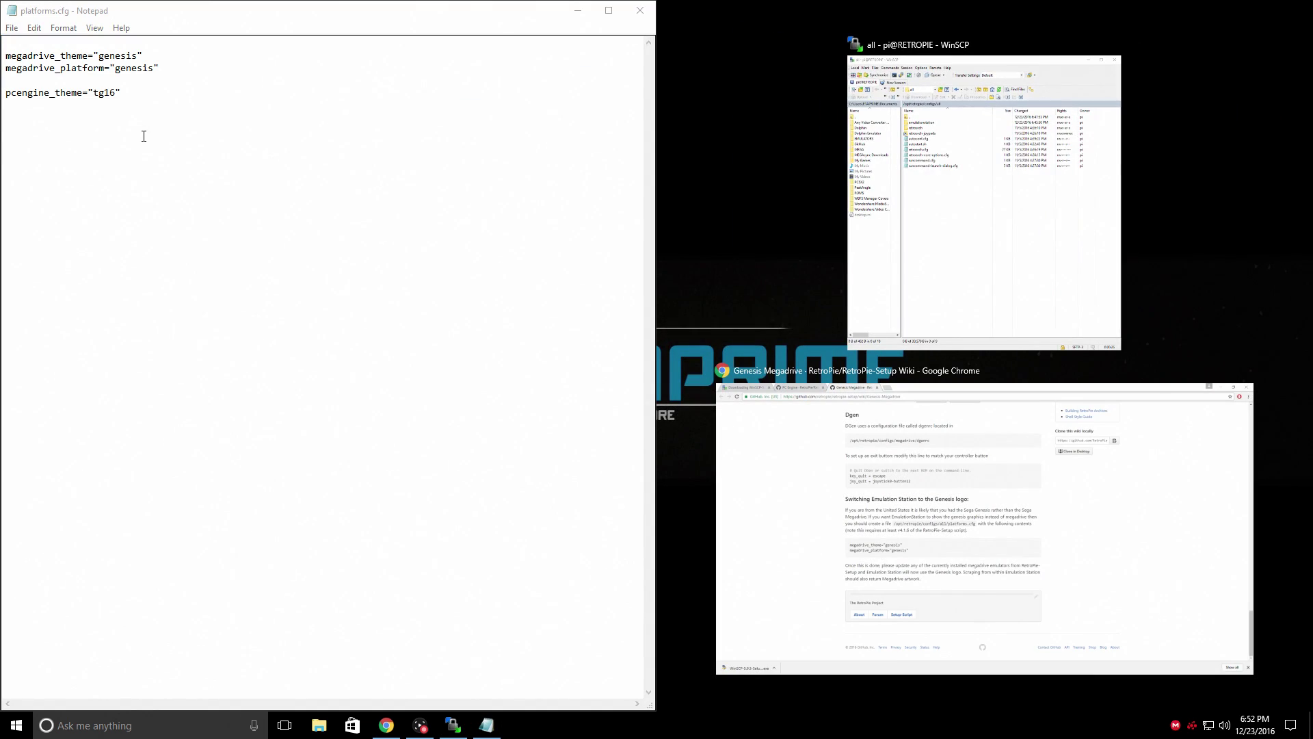
left_click(1050, 255)
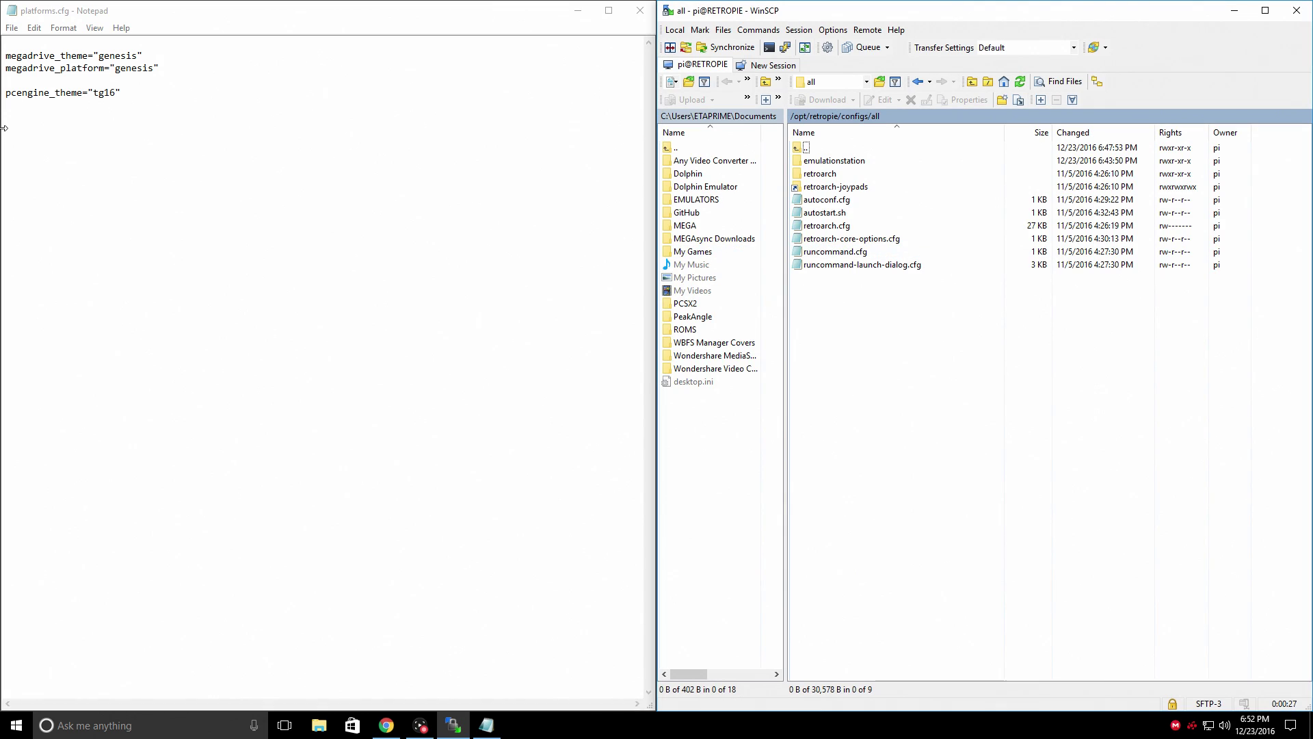
left_click(195, 130)
left_click(639, 12)
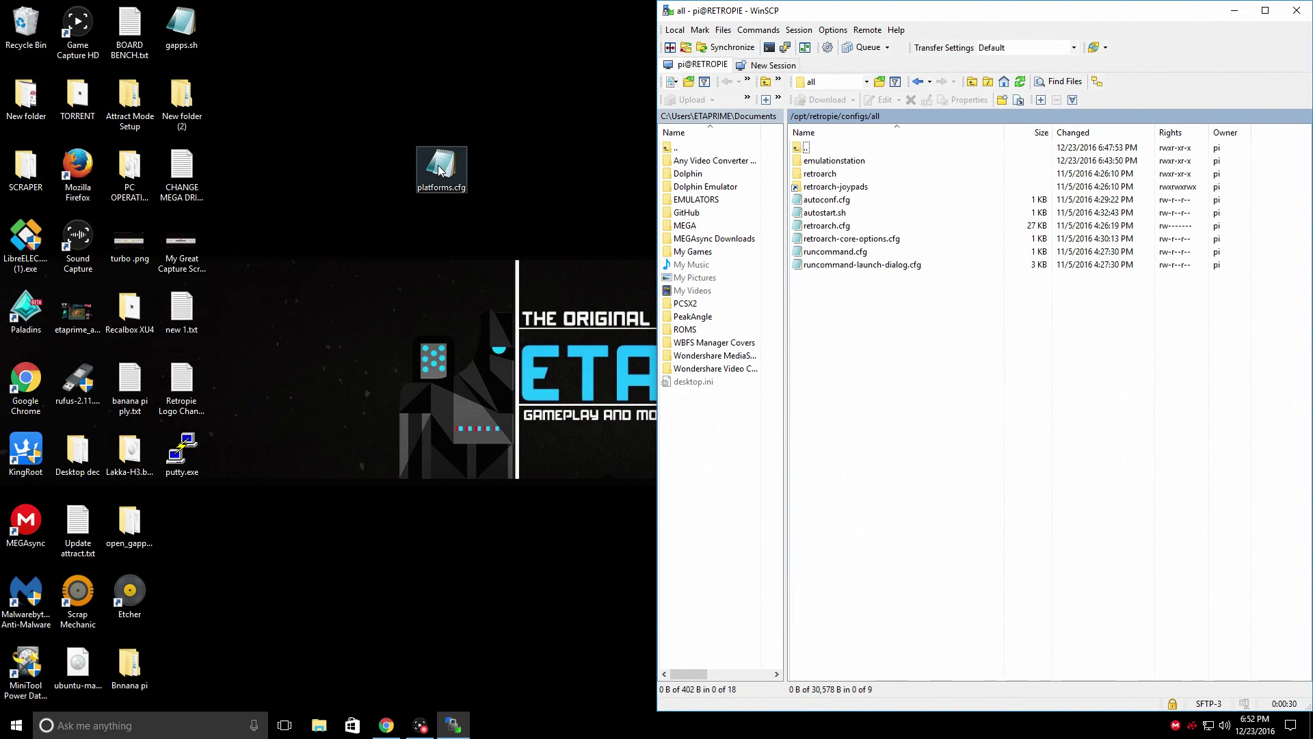
left_click_drag(441, 166, 971, 363)
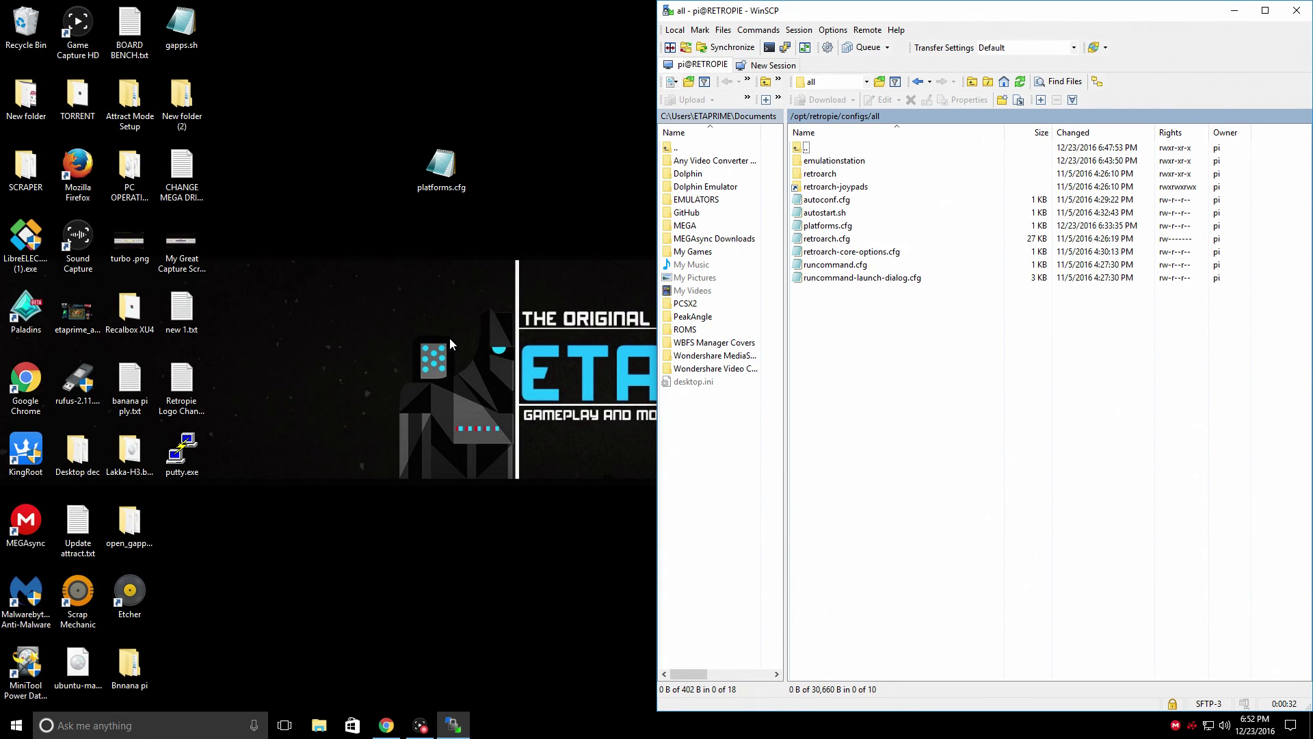
left_click(1296, 10)
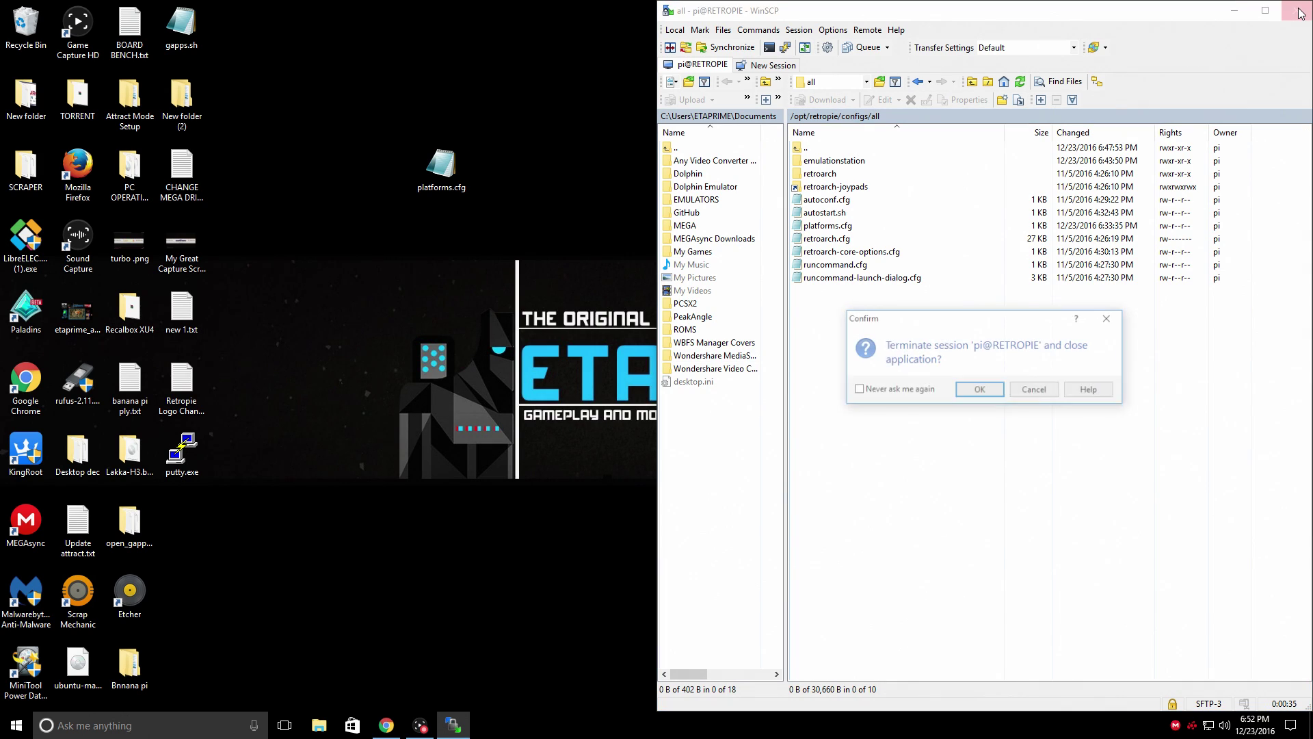
left_click(981, 390)
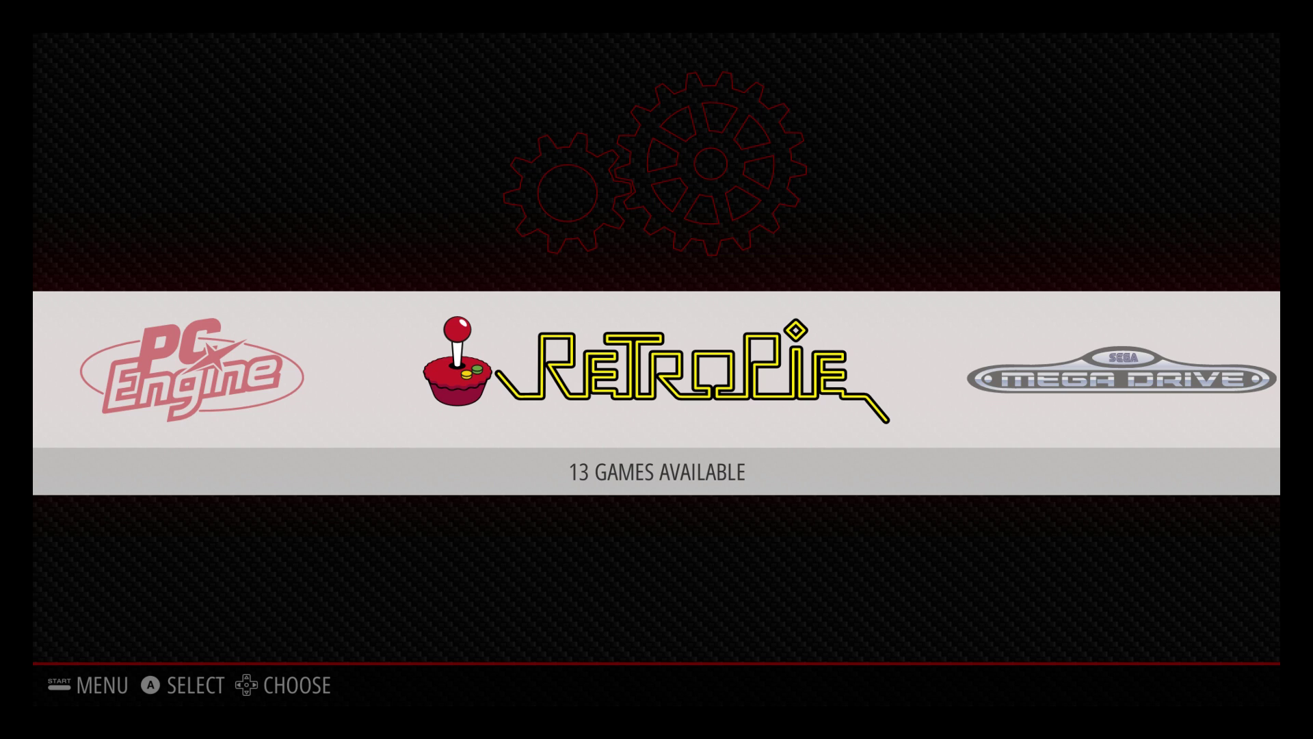
Restart EmulationStation from the main menu's Quit options
key("Return")
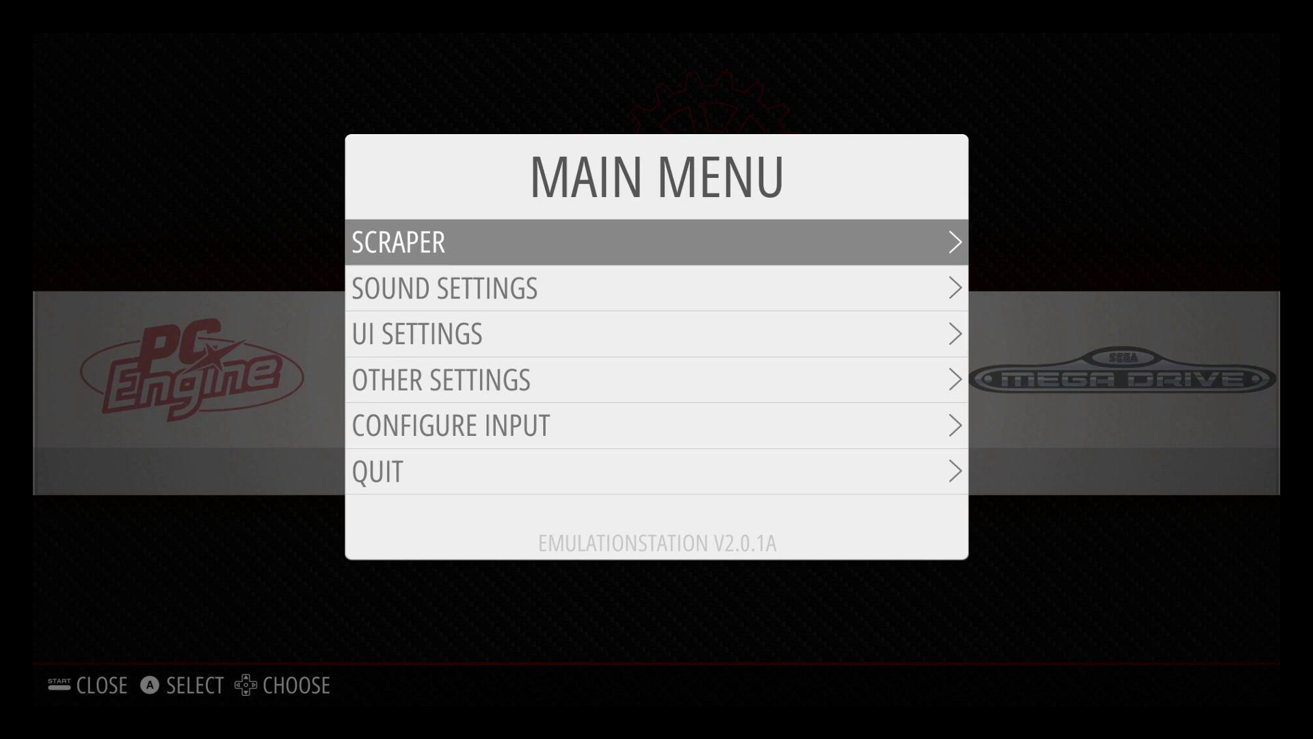
key("Down")
key("Down")
key("Down")
key("Down")
key("Down")
key("Return")
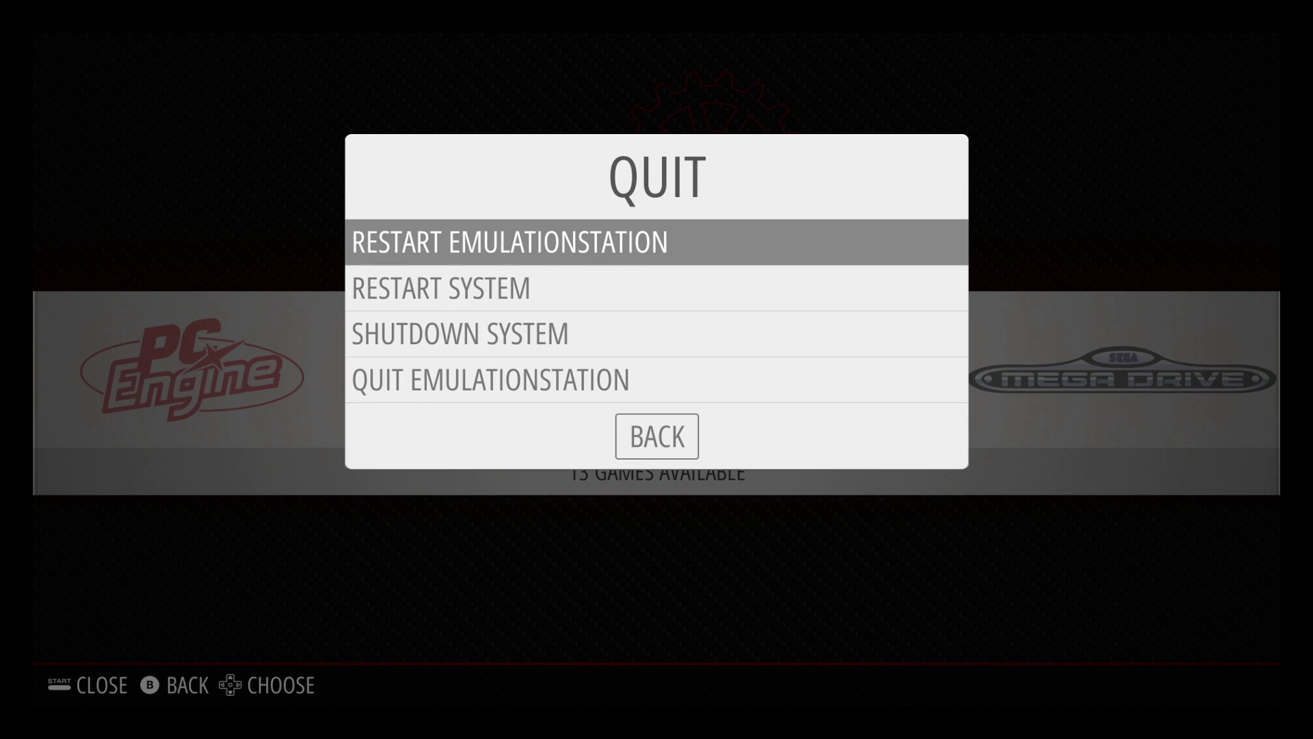
key("Return")
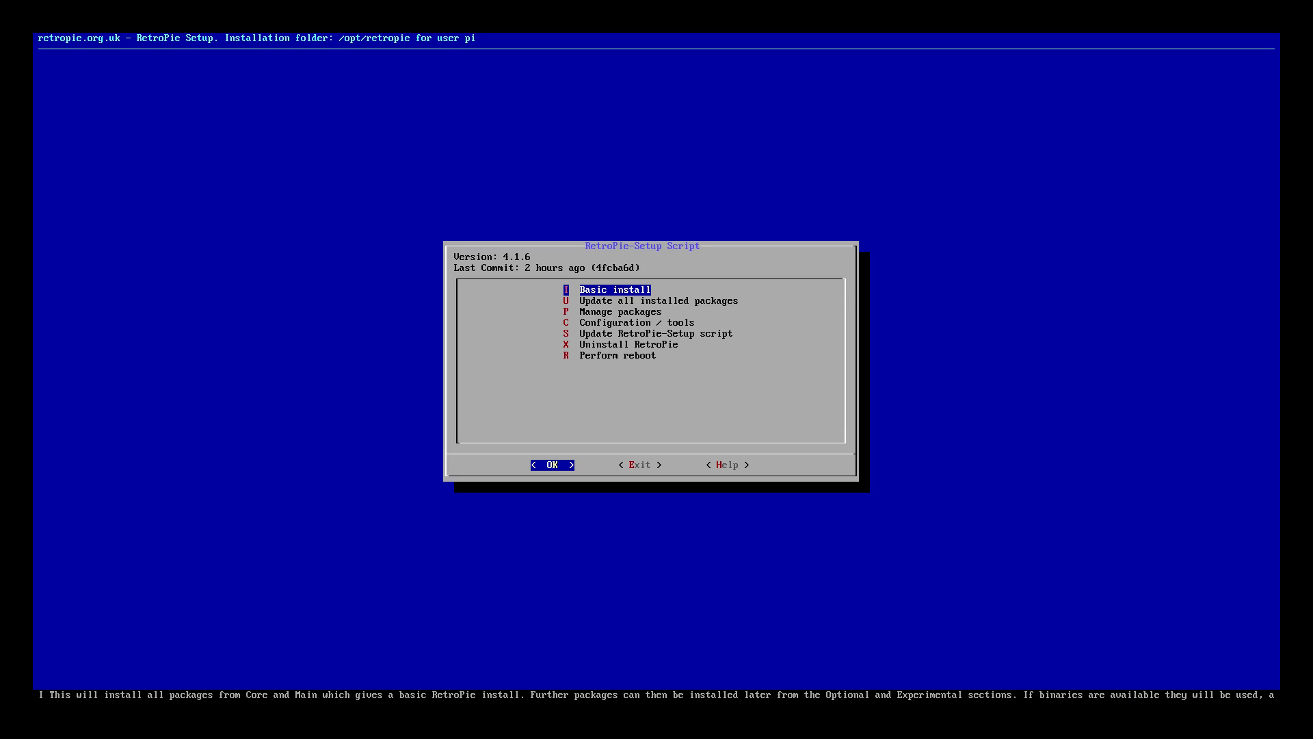
Open the main category under Manage packages in RetroPie-Setup
key("Down")
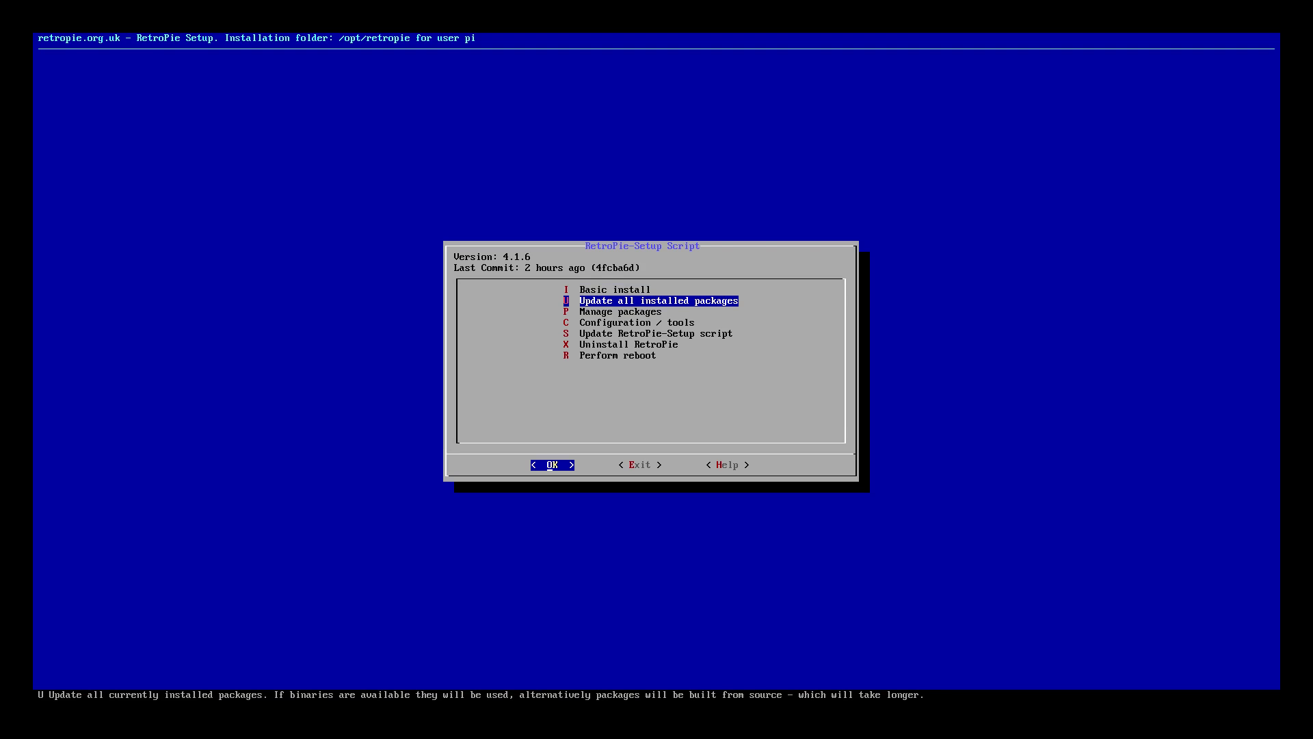
key("Up")
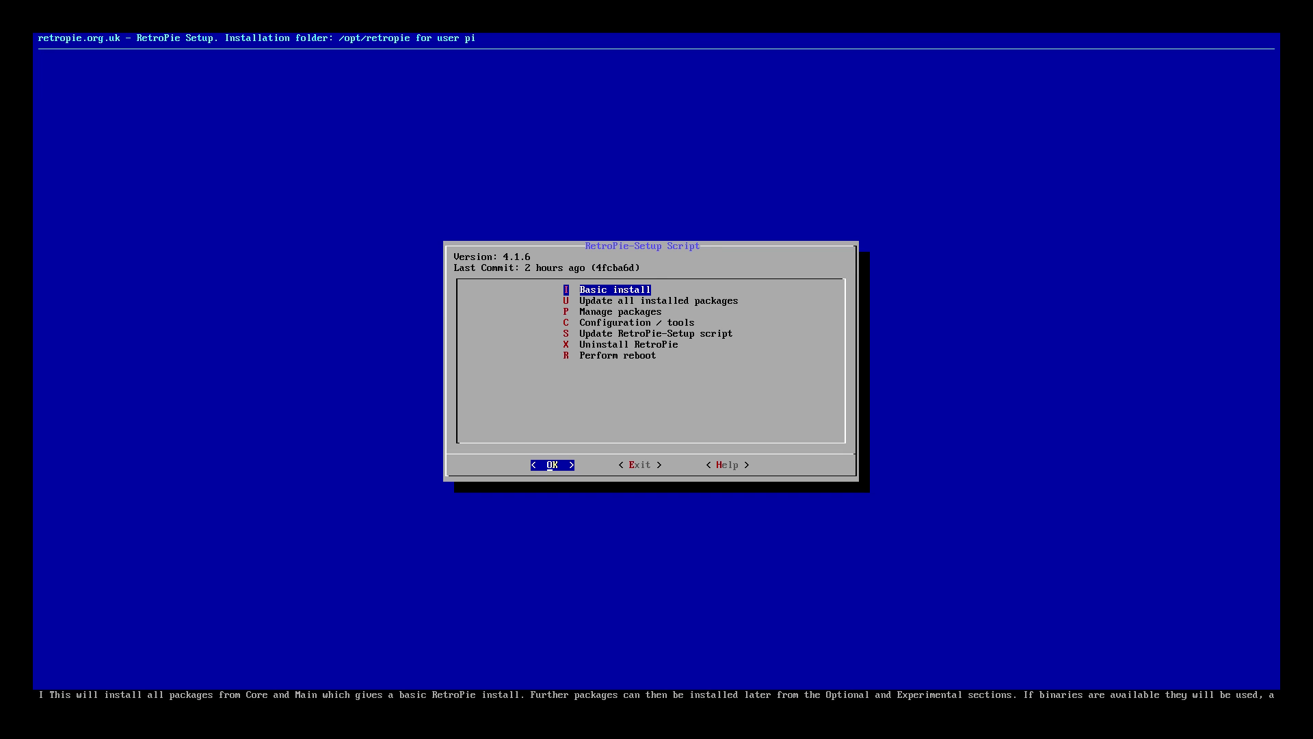
key("Down")
key("Down")
key("Return")
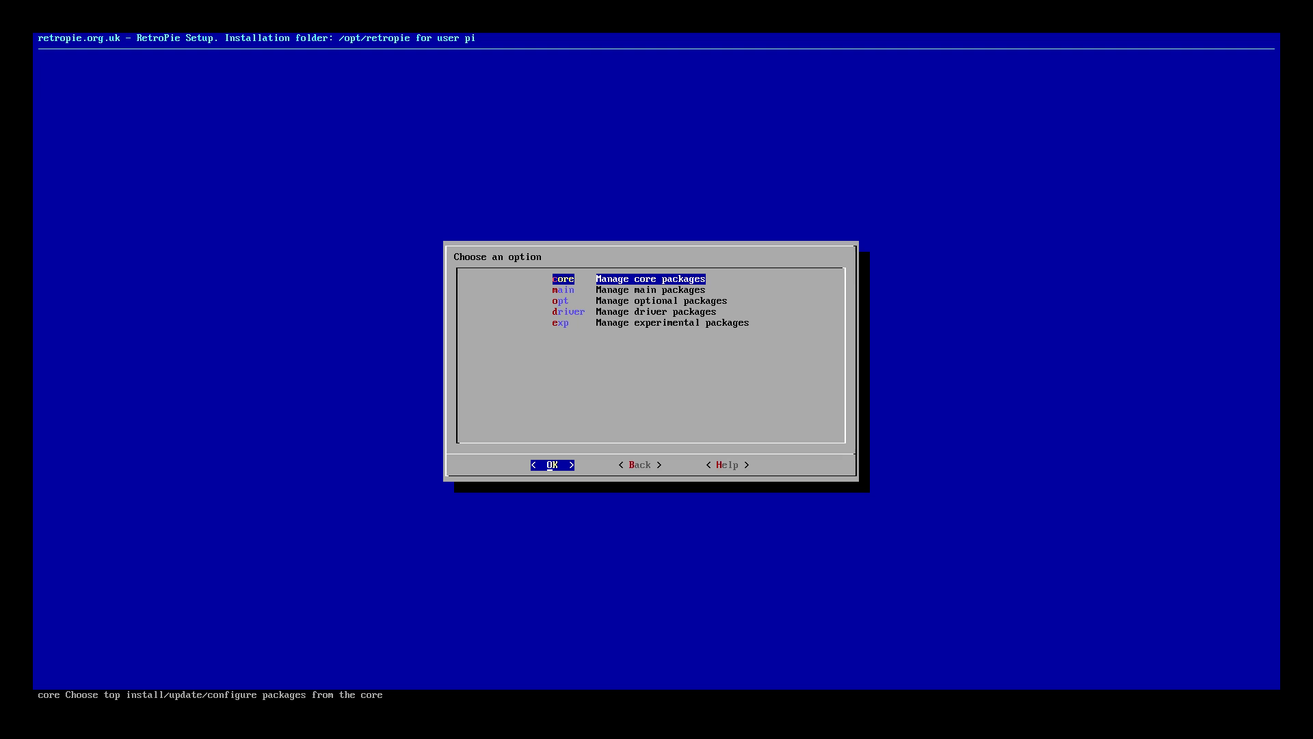
key("Down")
key("Down")
key("Down")
key("Up")
key("Up")
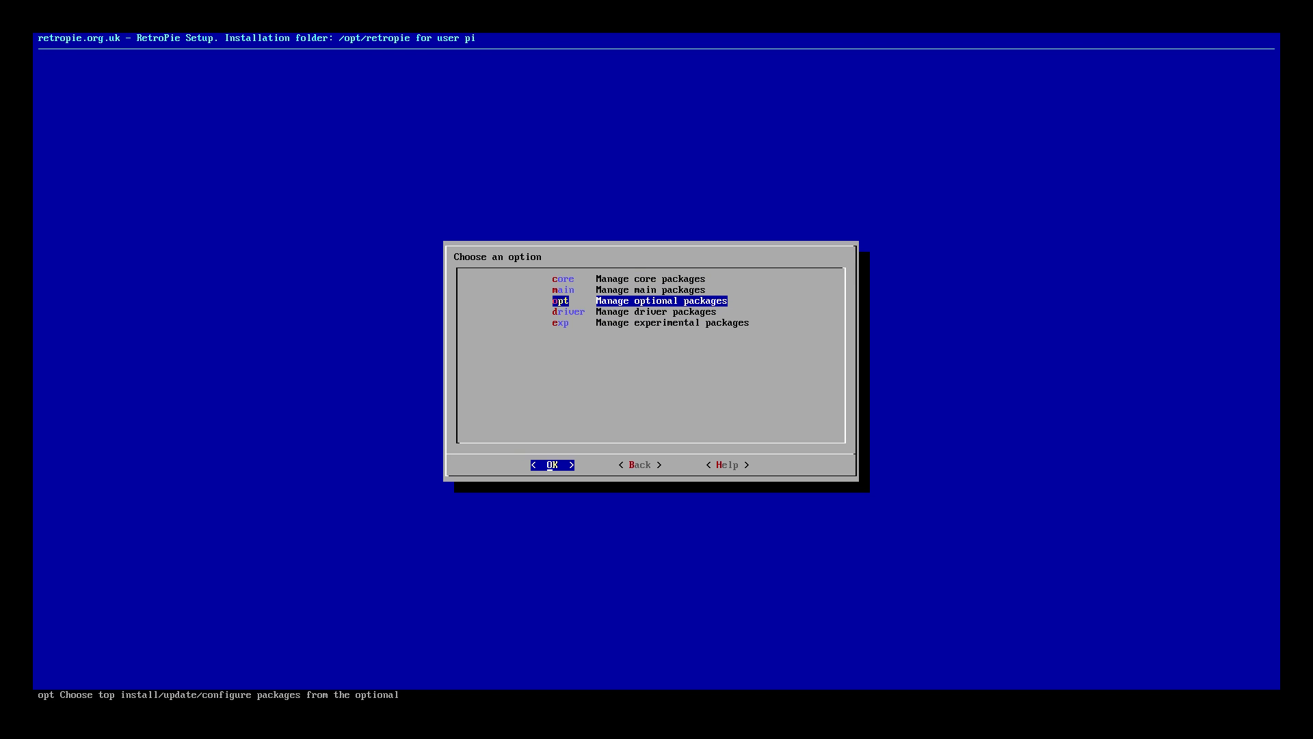
key("Return")
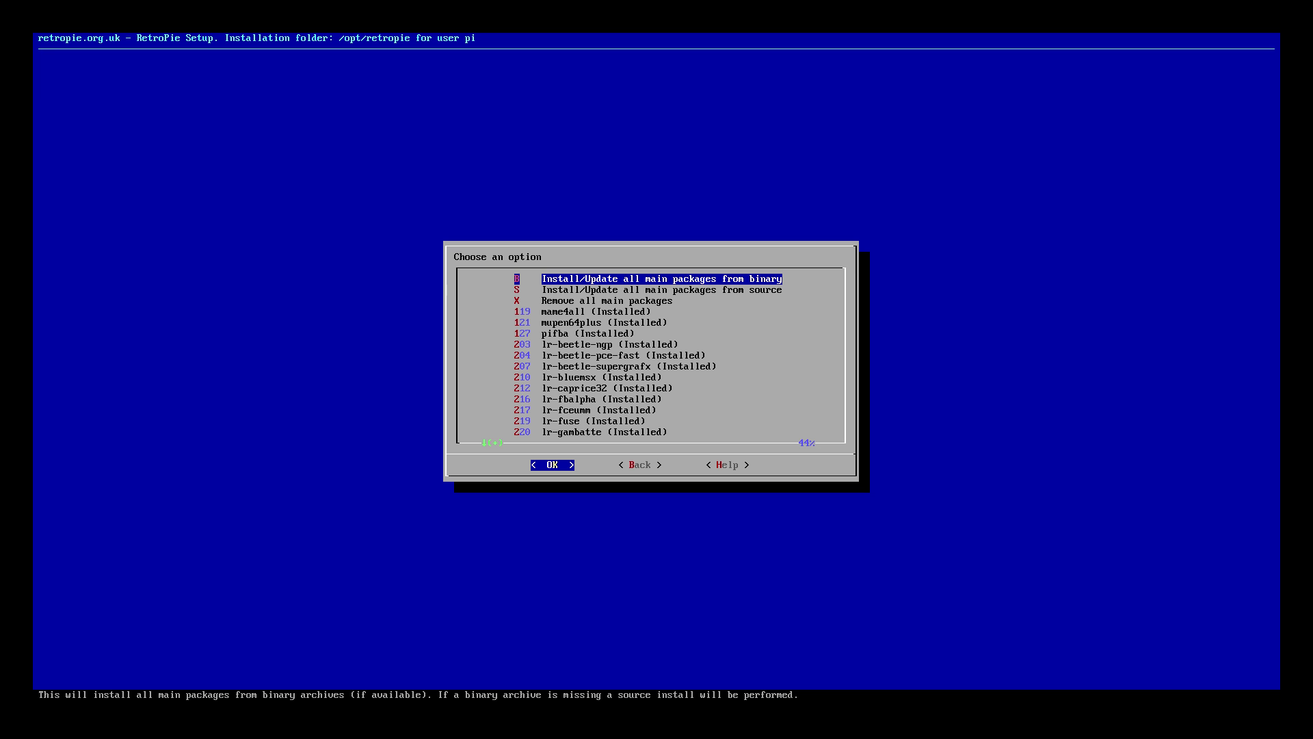
Select lr-genesis-plus-gx and update it from binary
key("Down")
key("Down")
key("Down")
key("Down")
key("Down")
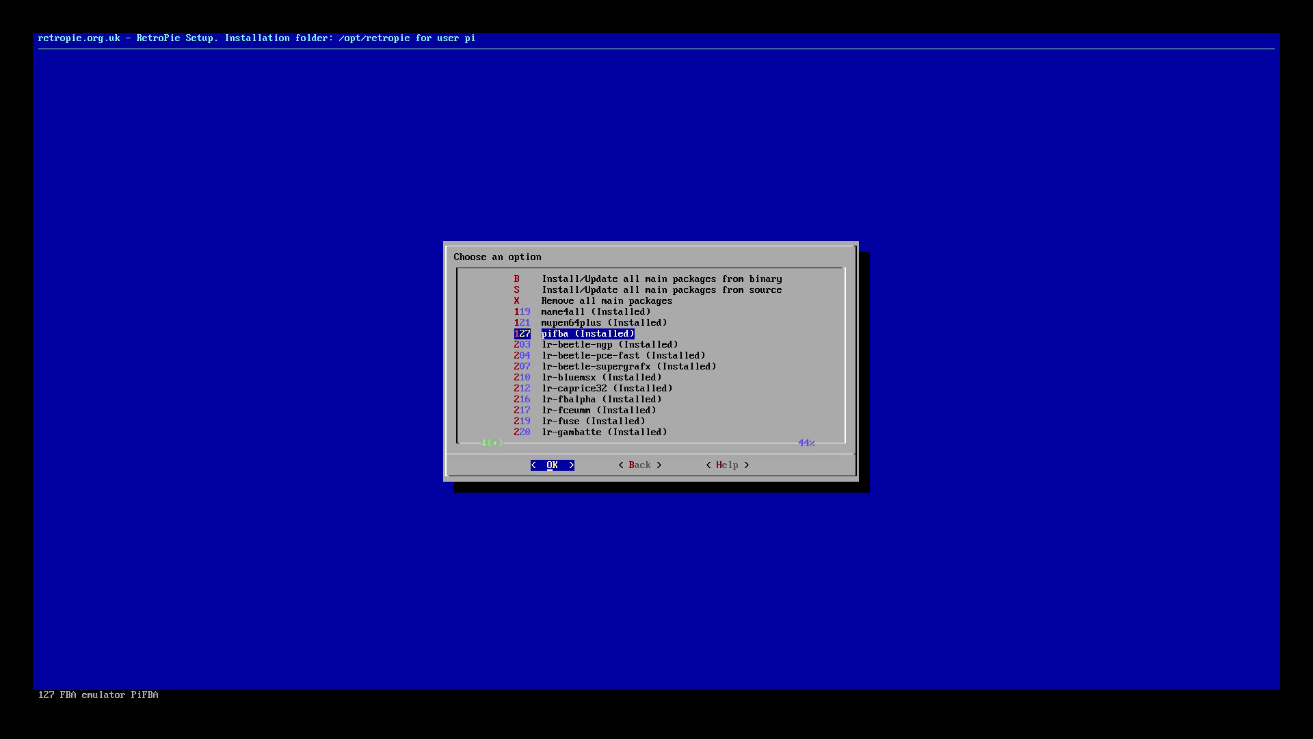
key("Down")
key("Down")
key("Down")
key("Down")
key("Down")
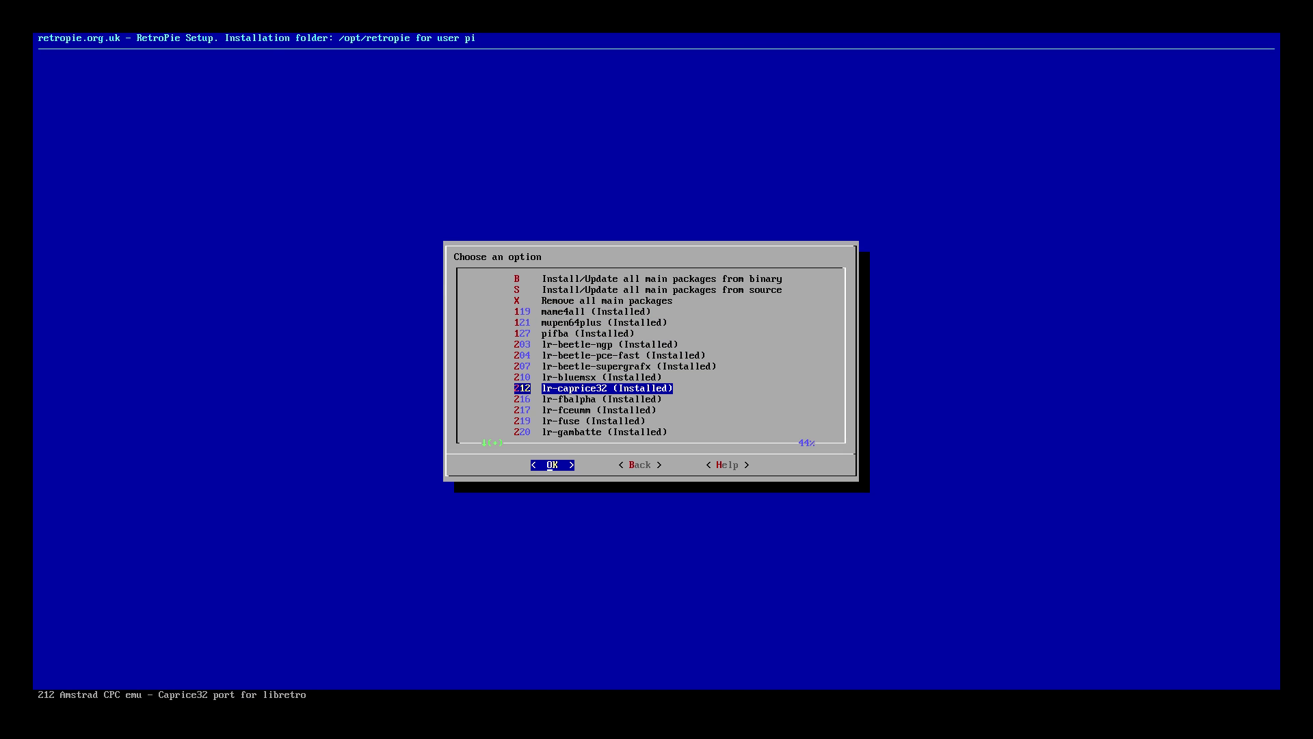
key("Down")
key("Down")
key("Down")
key("Down")
key("Down")
key("Down")
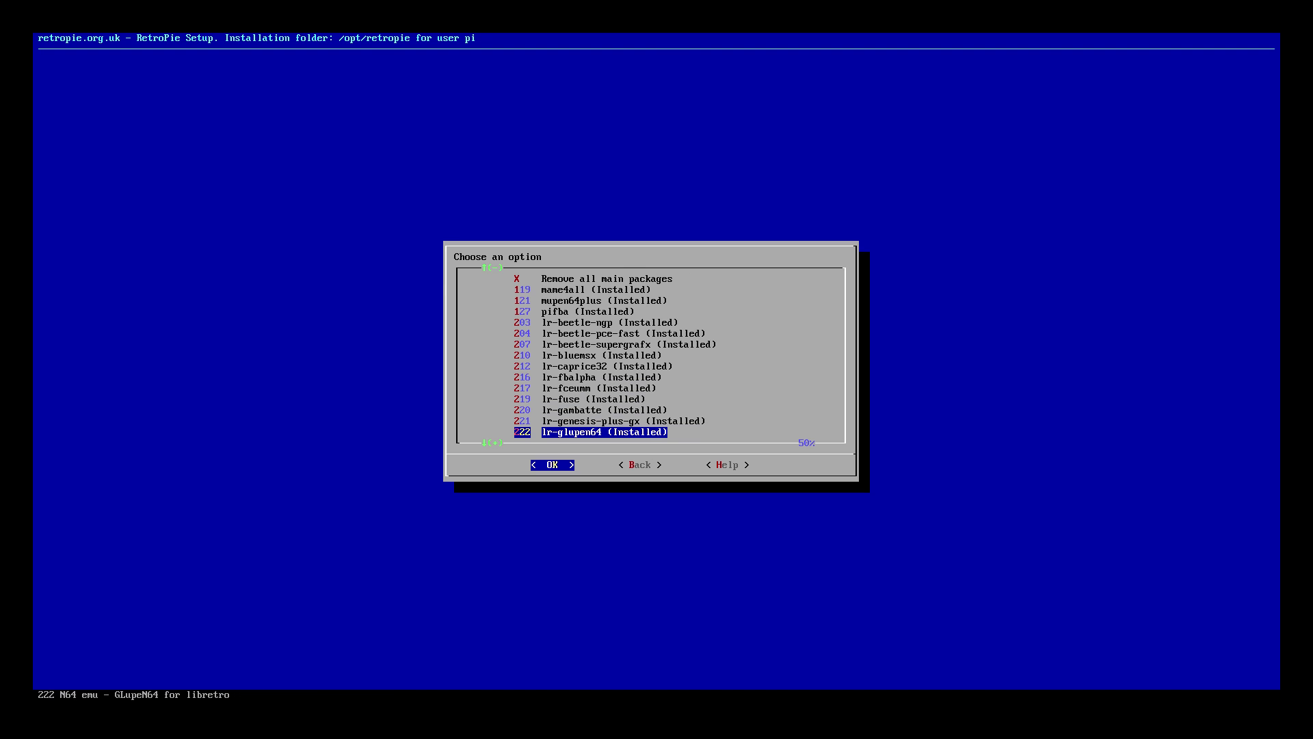
key("Up")
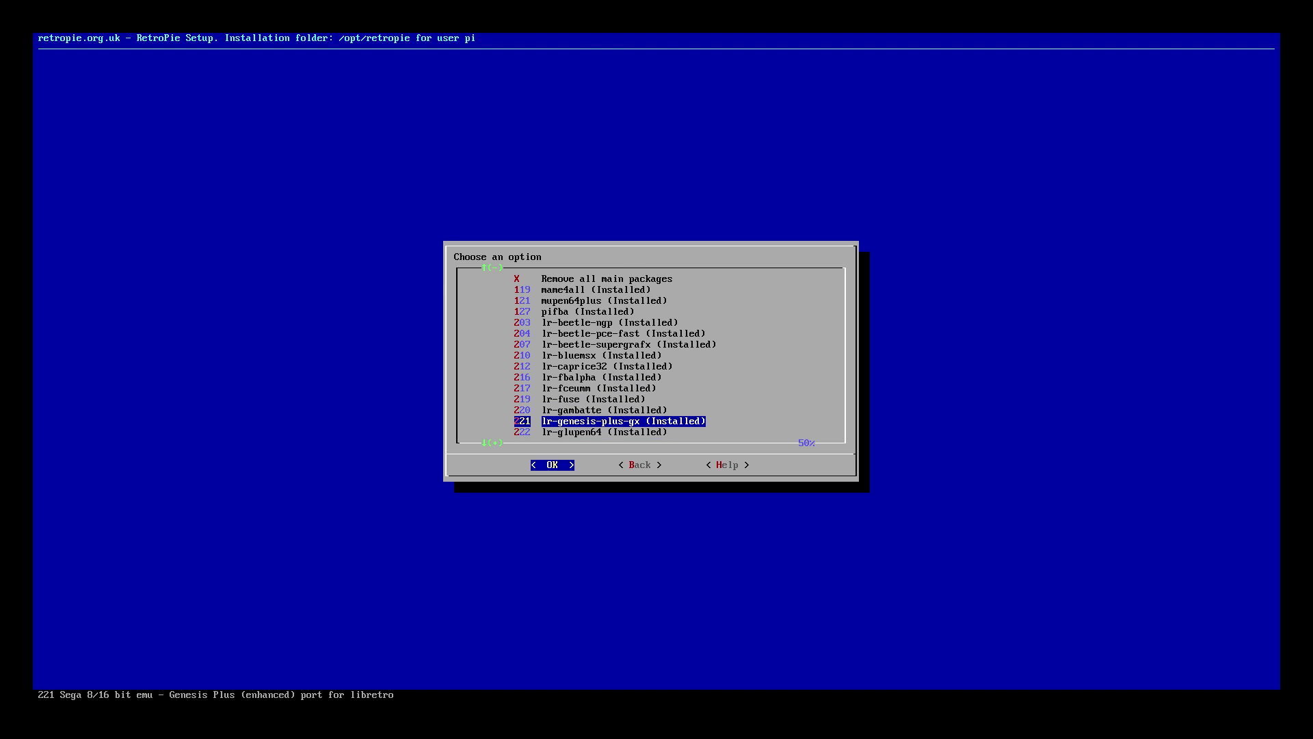
key("Return")
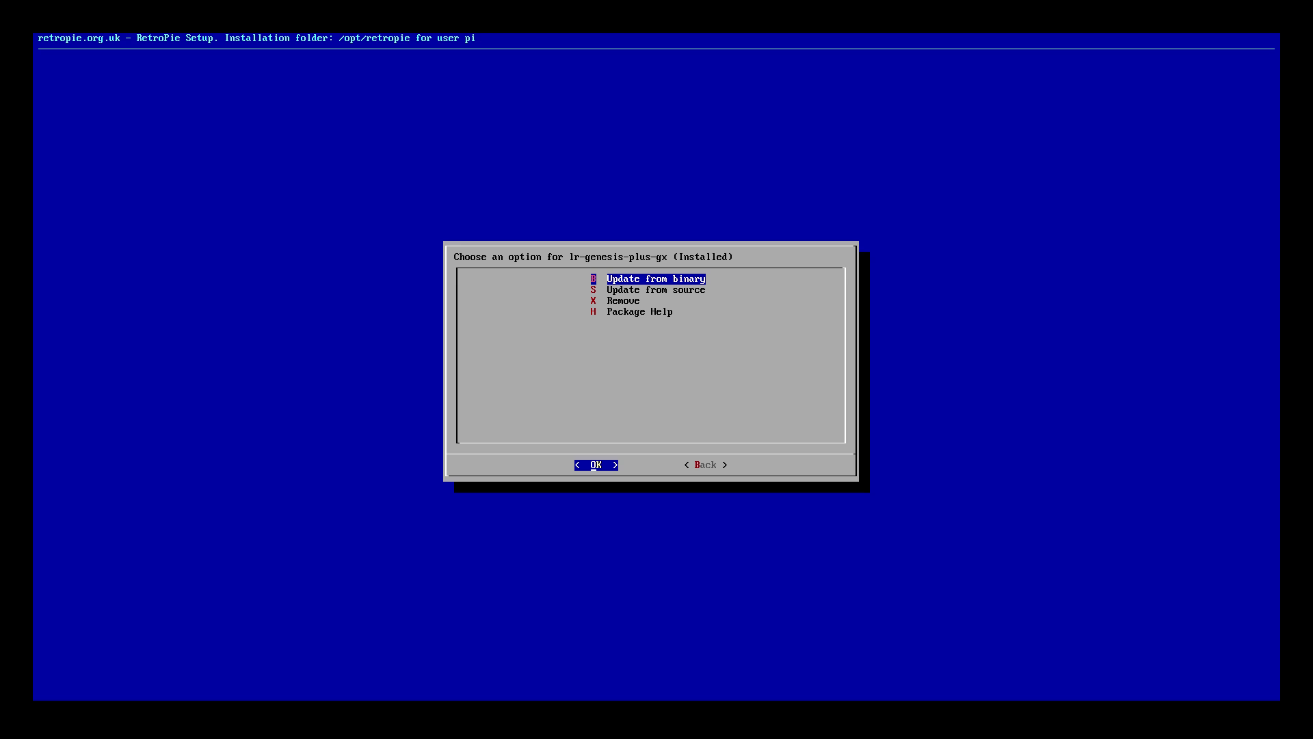
key("Return")
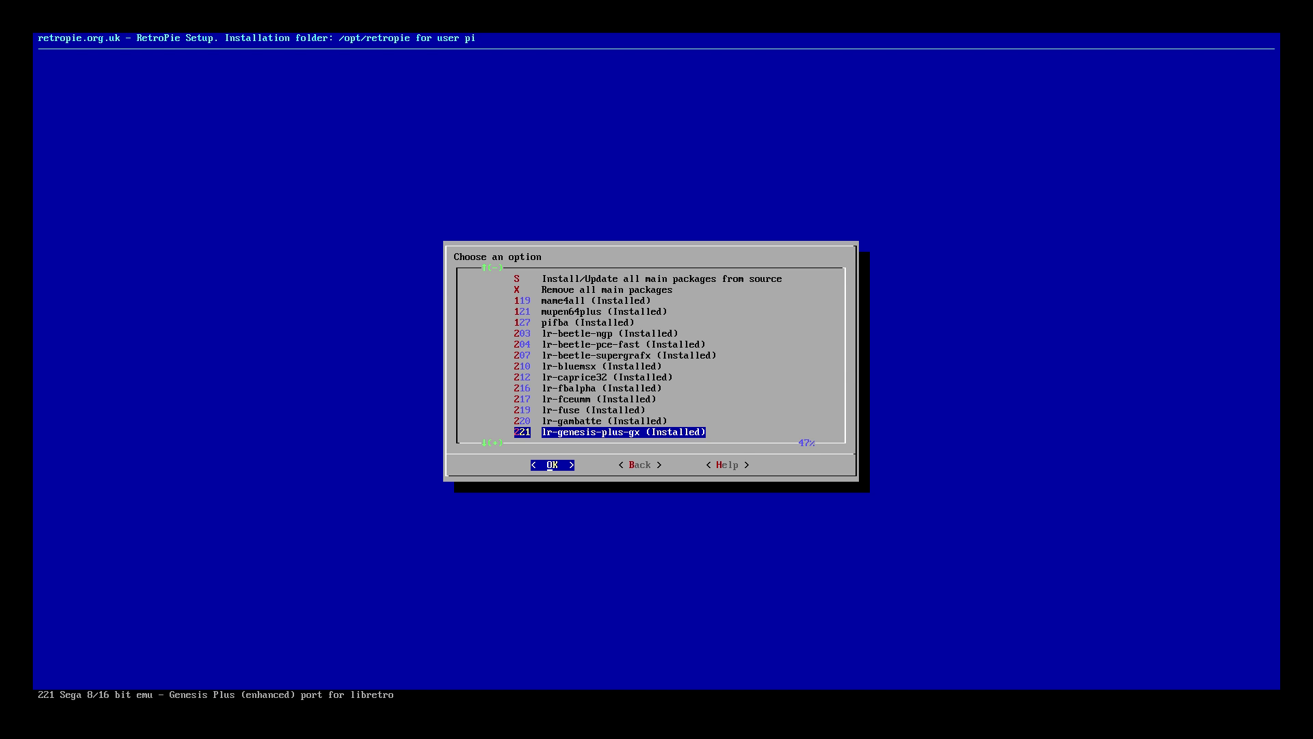
Select 239 lr-picodrive, update it from binary, and go back to the main packages list
key("Down")
key("Down")
key("Down")
key("Down")
key("Down")
key("Down")
key("Down")
key("Down")
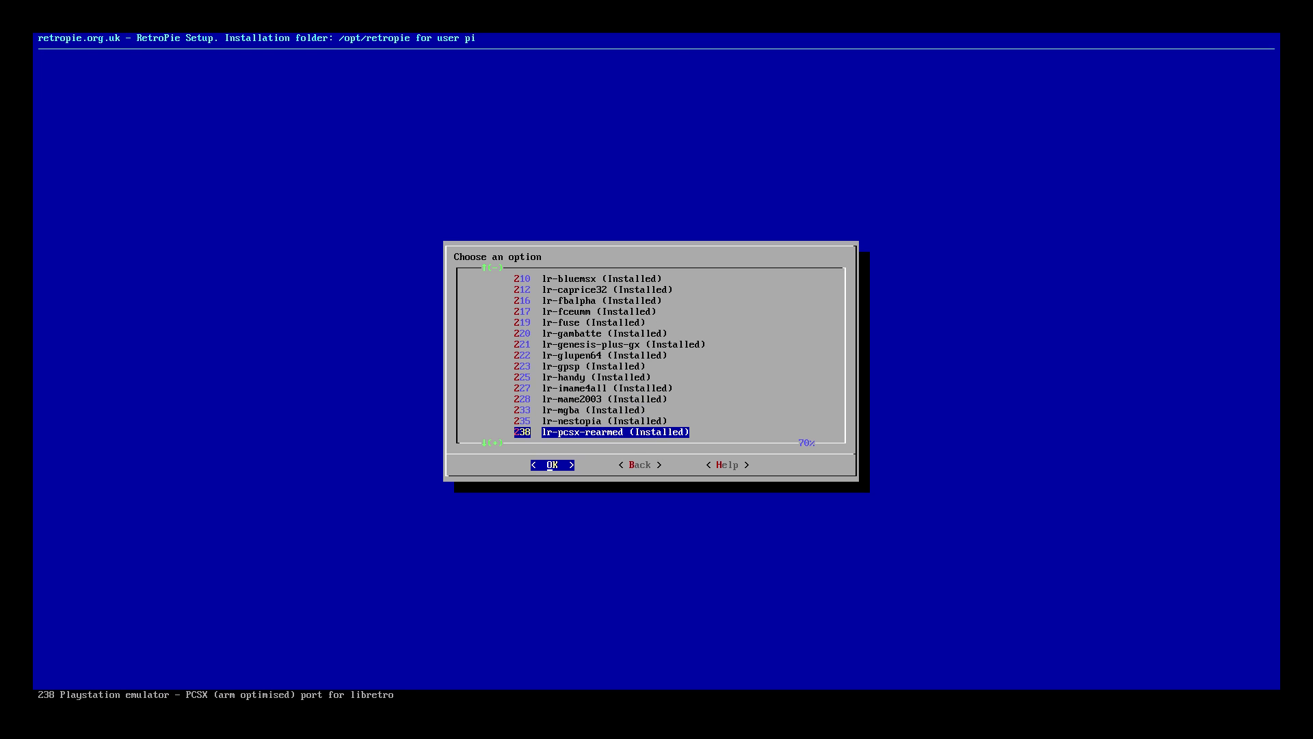
key("Down")
key("Down")
key("Up")
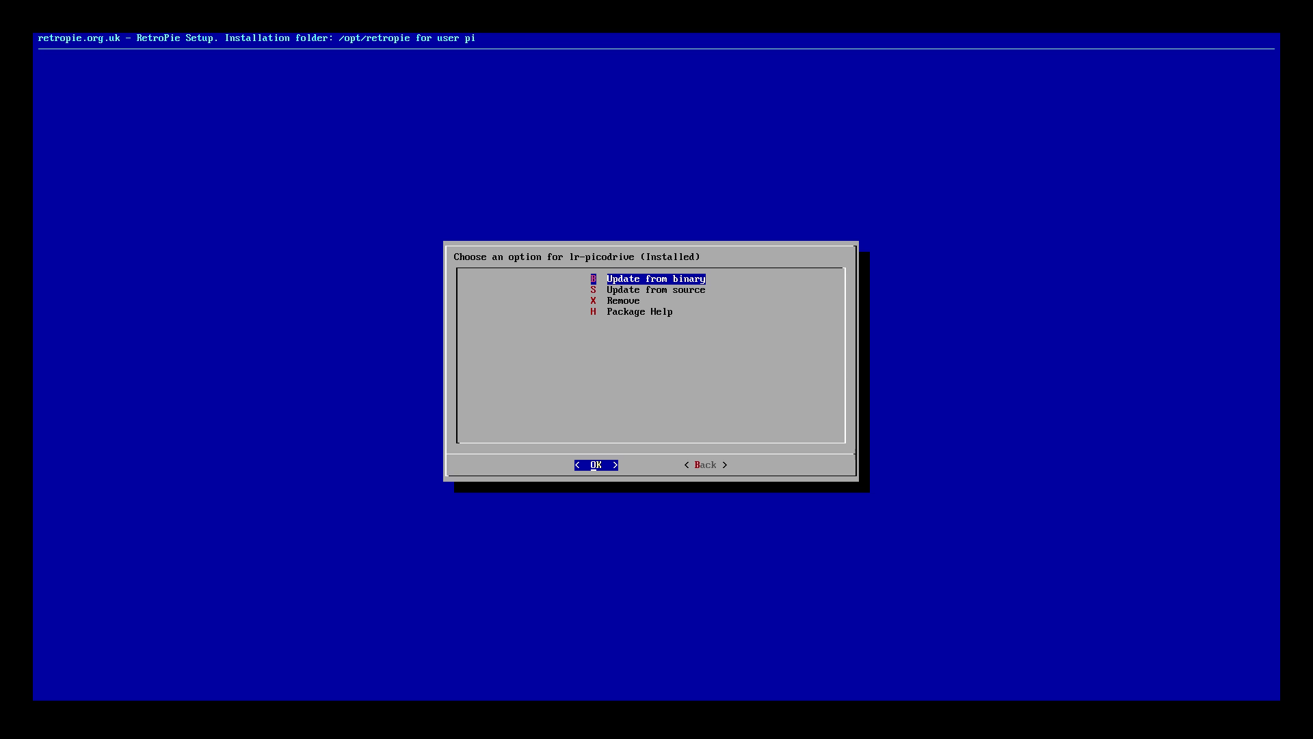
key("Right")
key("Return")
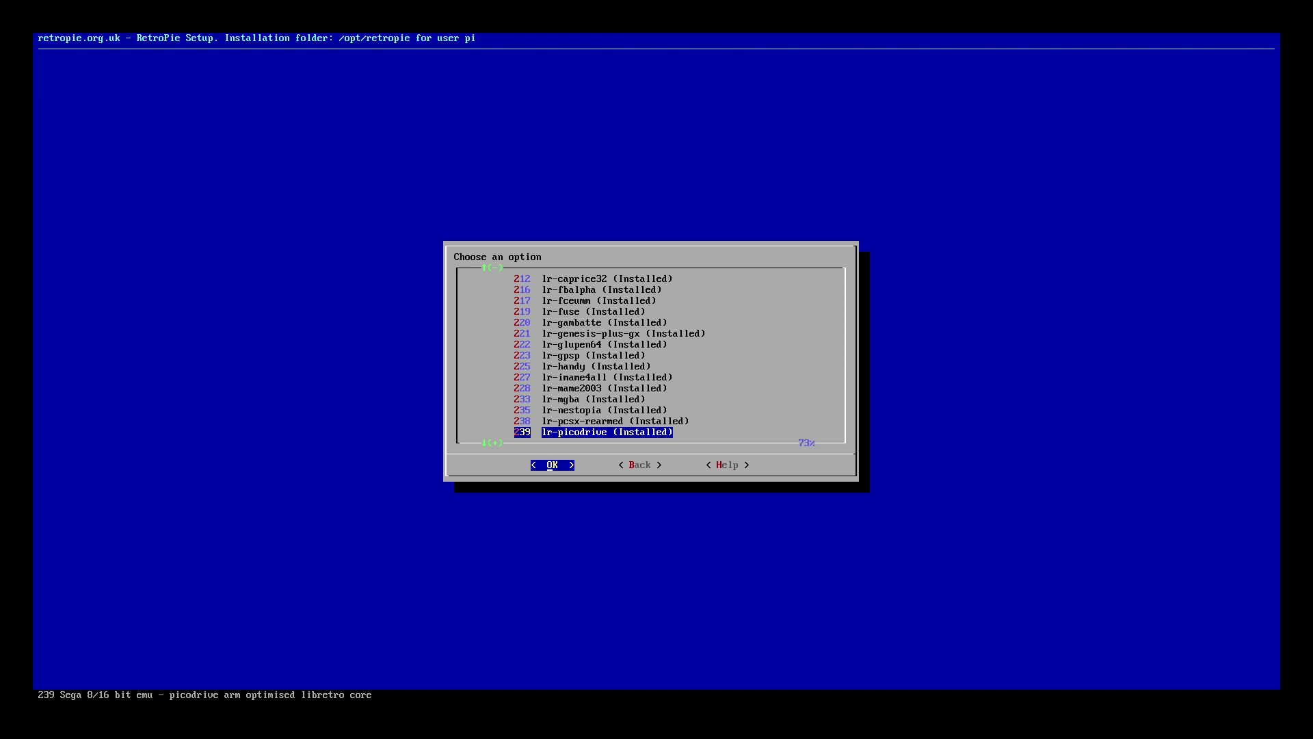
key("Right")
key("Left")
Reinstall the lr-beetle-pce-fast package (204) from binary
key("Up")
key("Down")
key("Up")
key("Up")
key("Up")
key("Up")
key("Up")
key("Up")
key("Up")
key("Up")
key("Up")
key("Up")
key("Up")
key("Up")
key("Up")
key("Up")
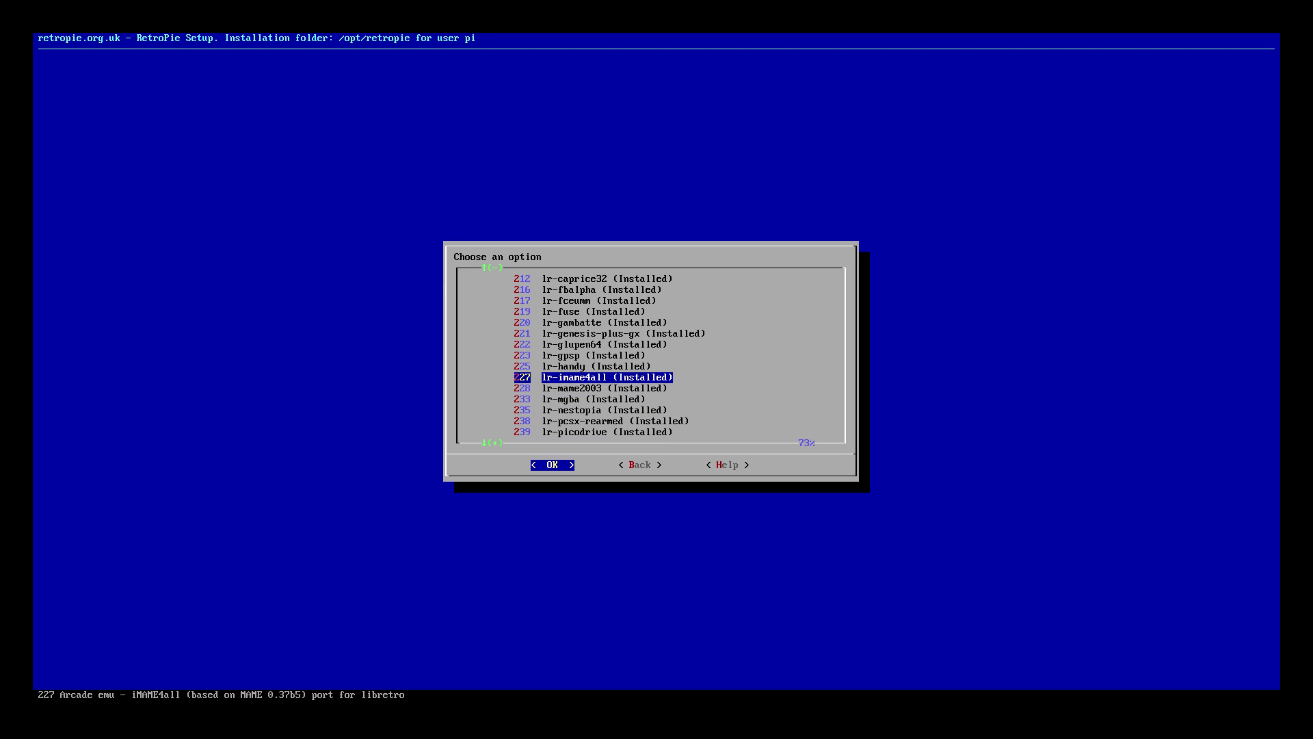
key("Up")
key("Up")
key("Up")
key("Up")
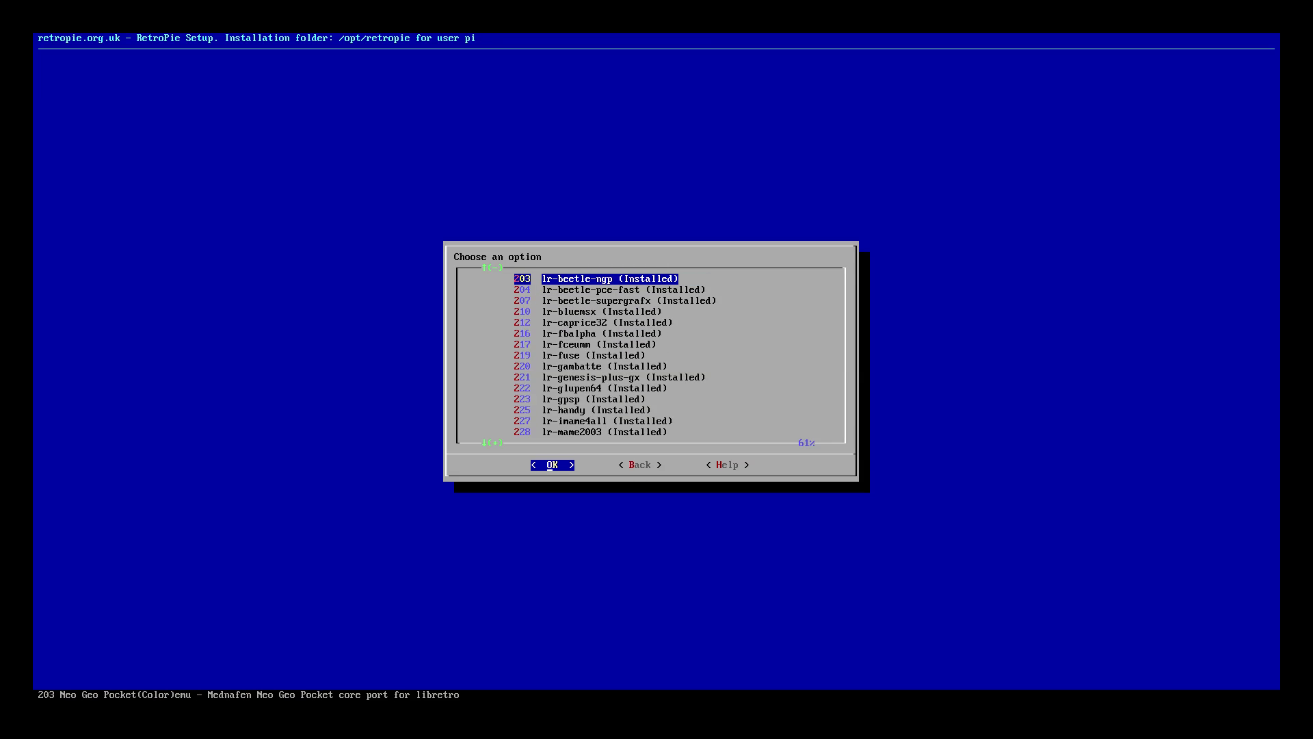
key("Down")
key("Down")
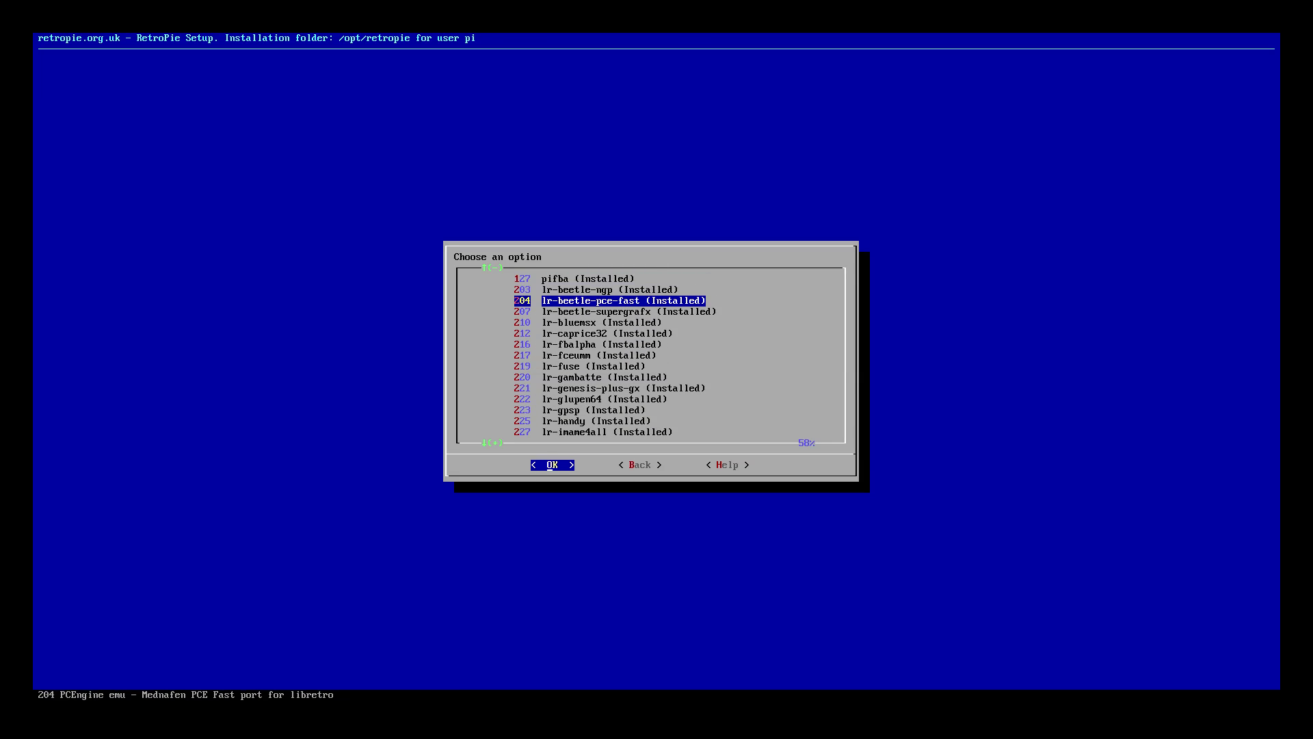
key("Return")
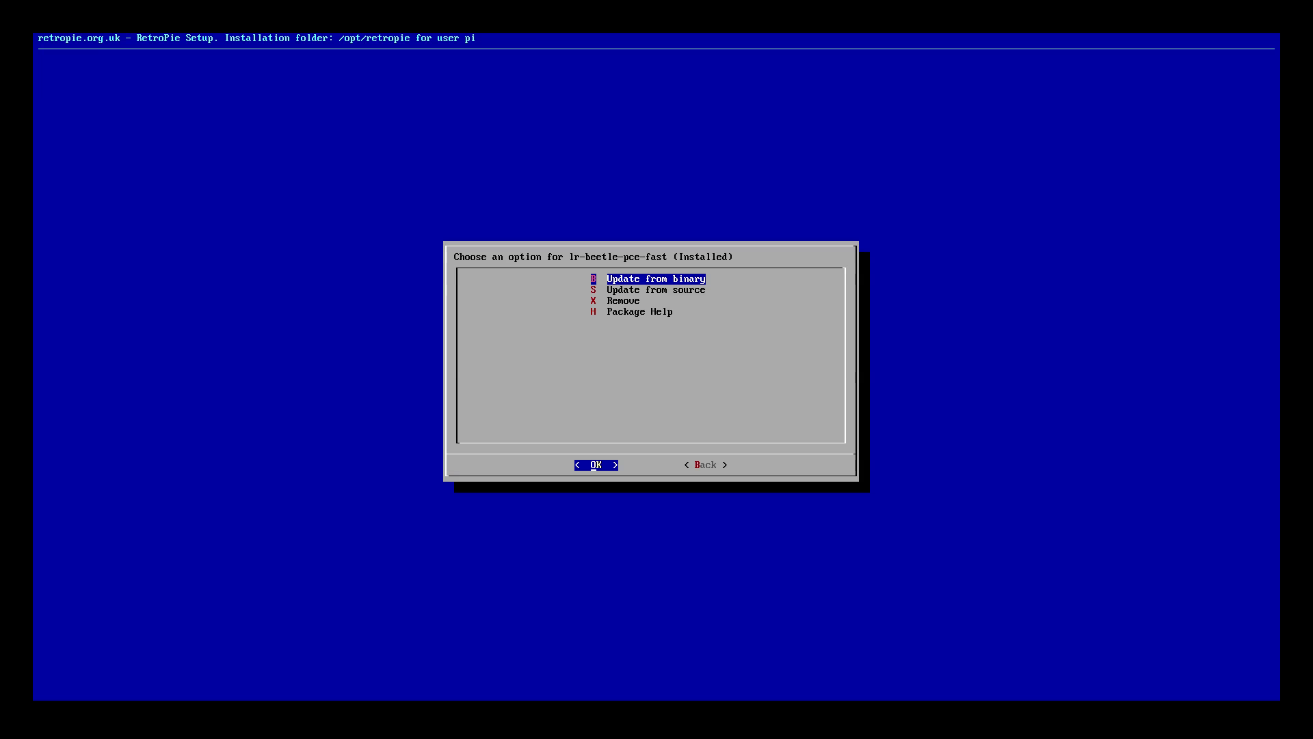
key("Return")
key("Return")
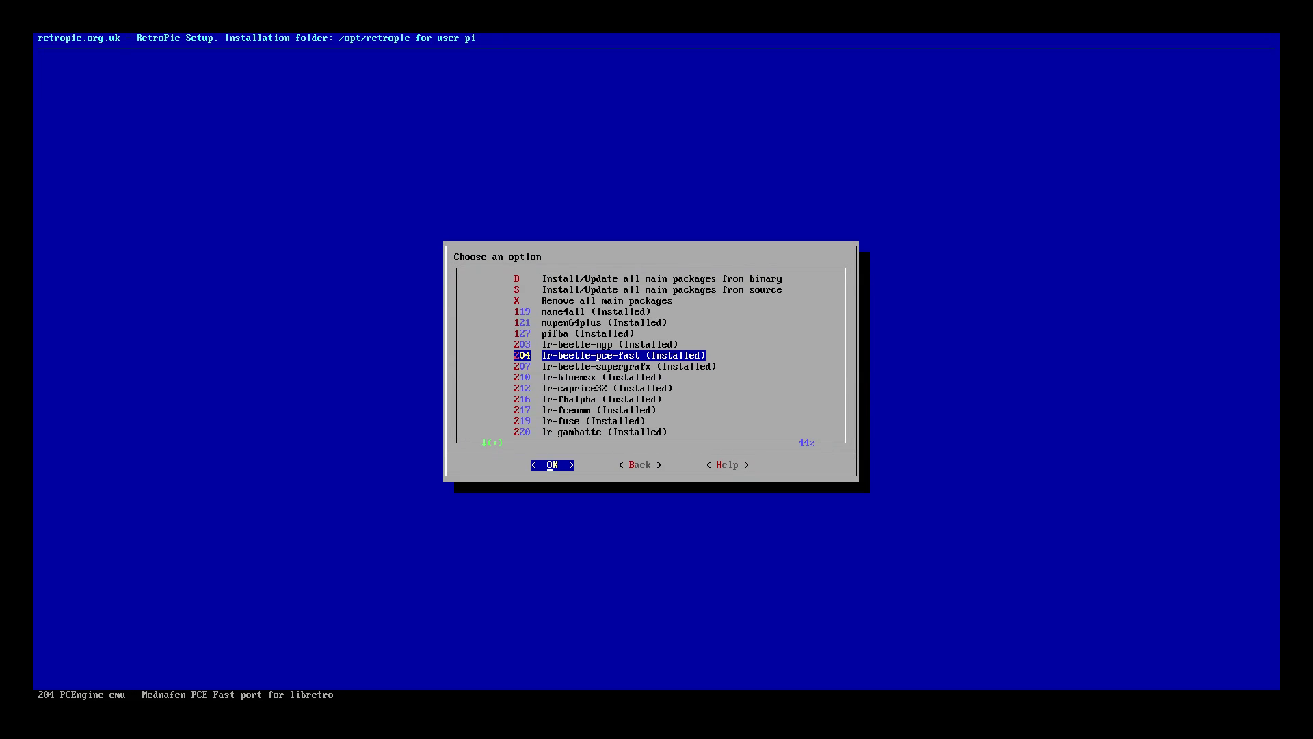
Update lr-beetle-supergrafx (207) from binary and return to package management
key("Down")
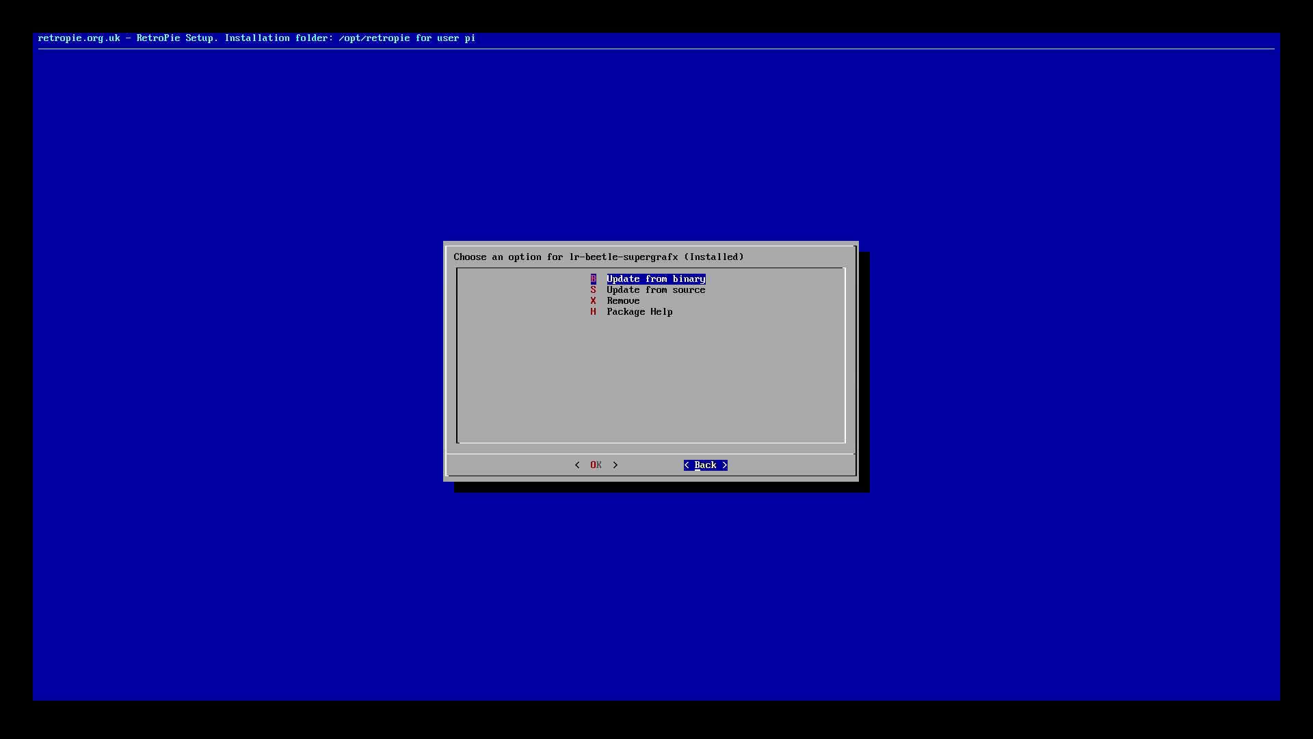
key("Return")
Back out to the setup main menu and choose Perform reboot, with focus on Yes
key("Right")
key("Return")
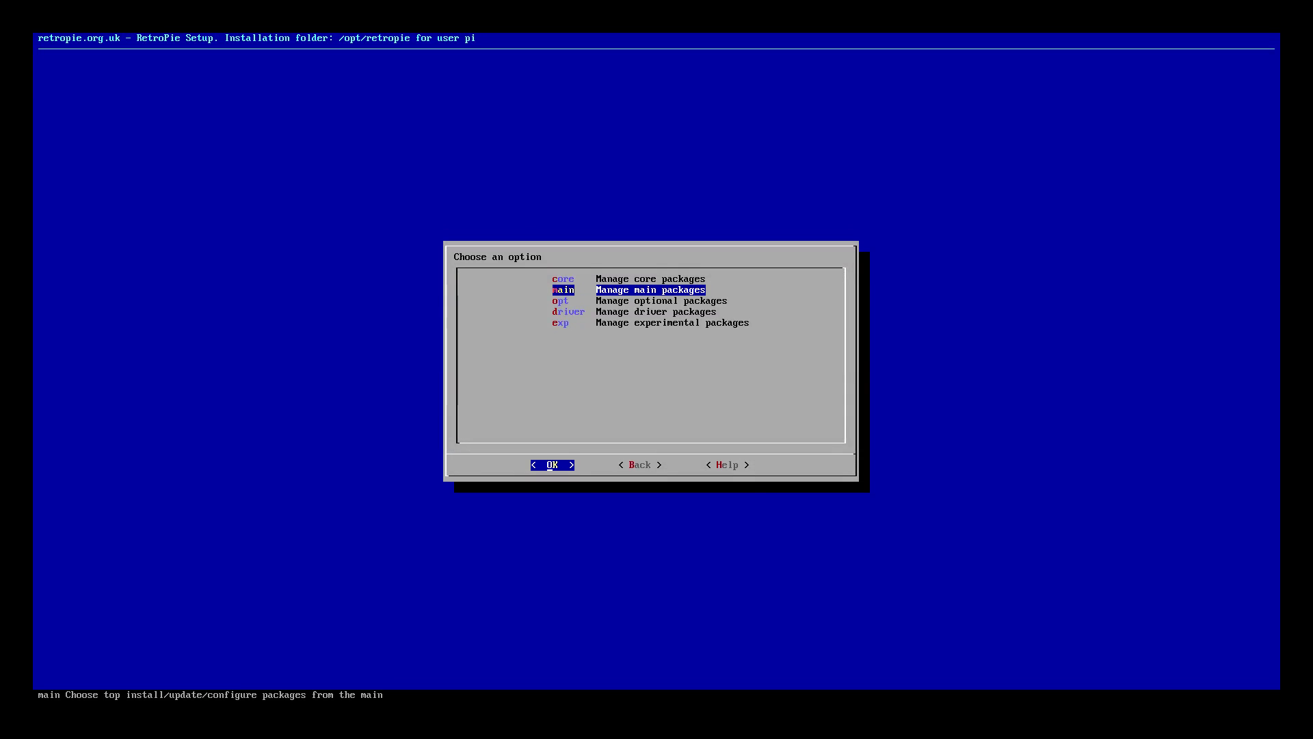
key("Right")
key("Return")
key("Down")
key("Down")
key("Down")
key("Down")
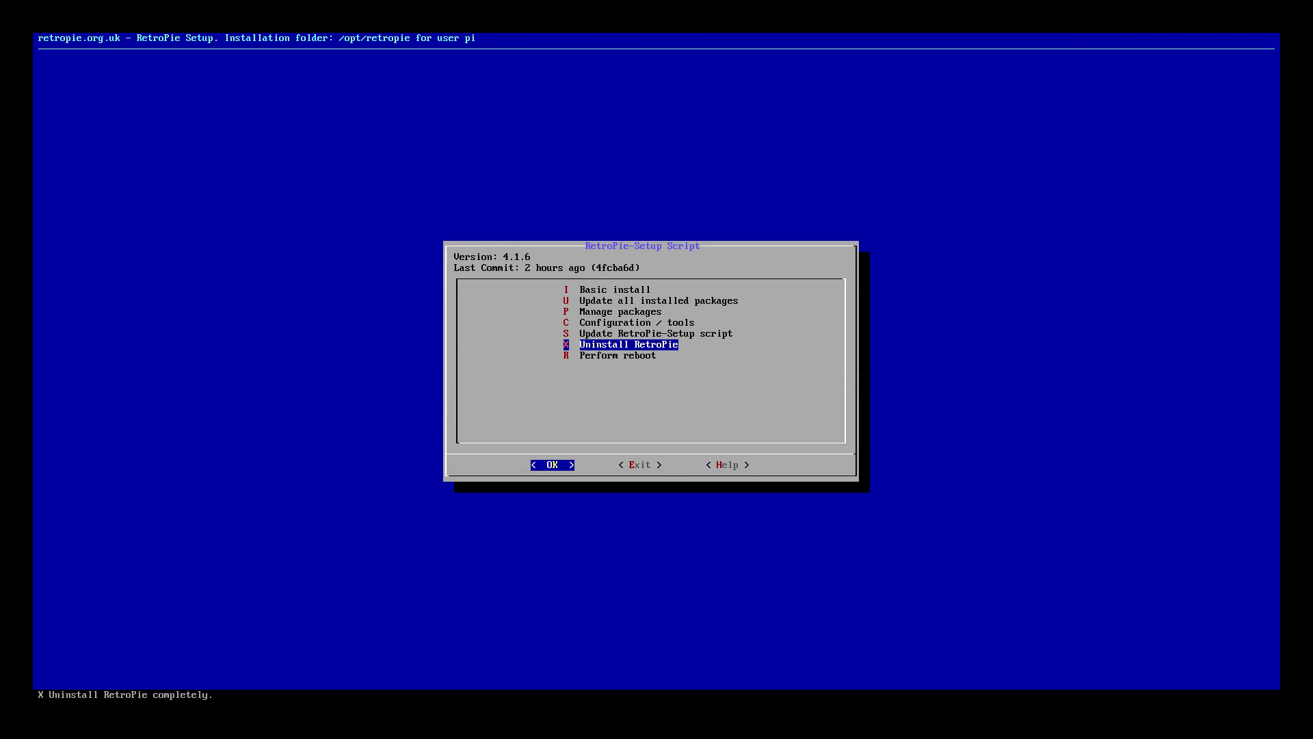
key("Return")
key("Left")
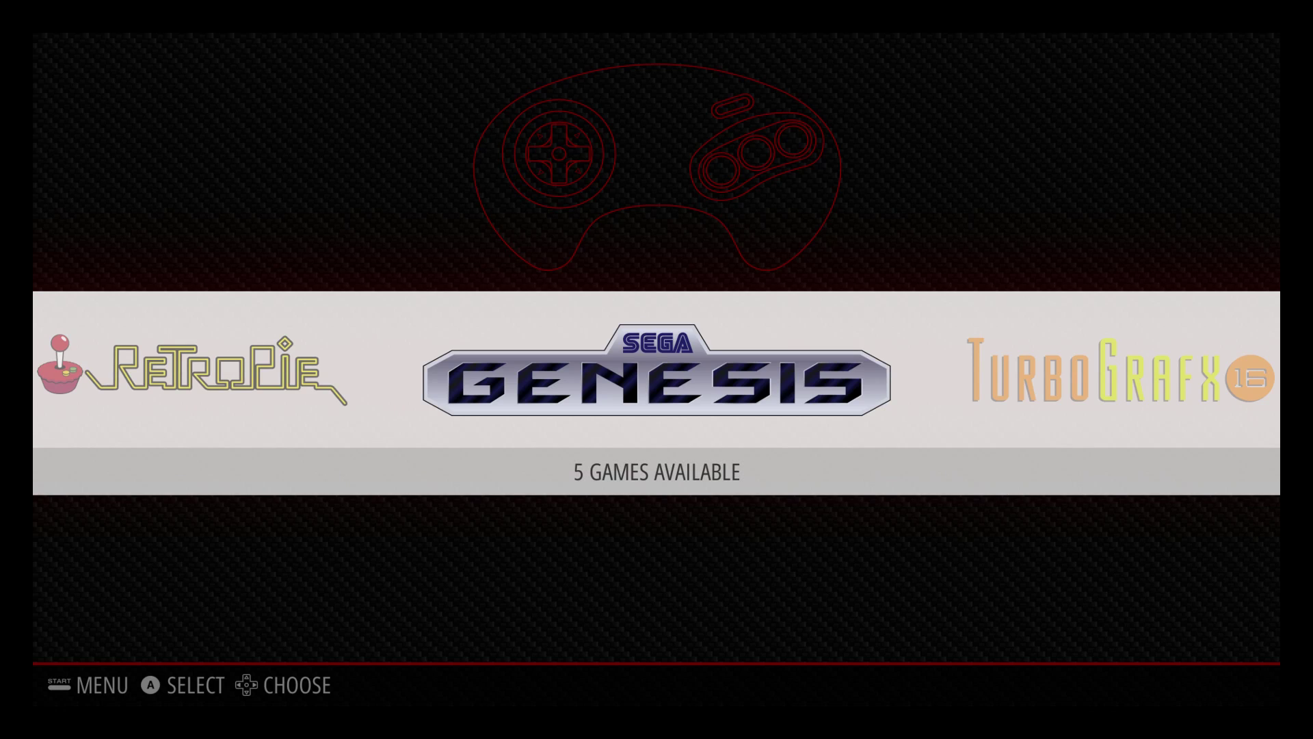
Scroll the system carousel to RetroPie, beside the new Sega Genesis and TurboGrafx-16 logos
key("Left")
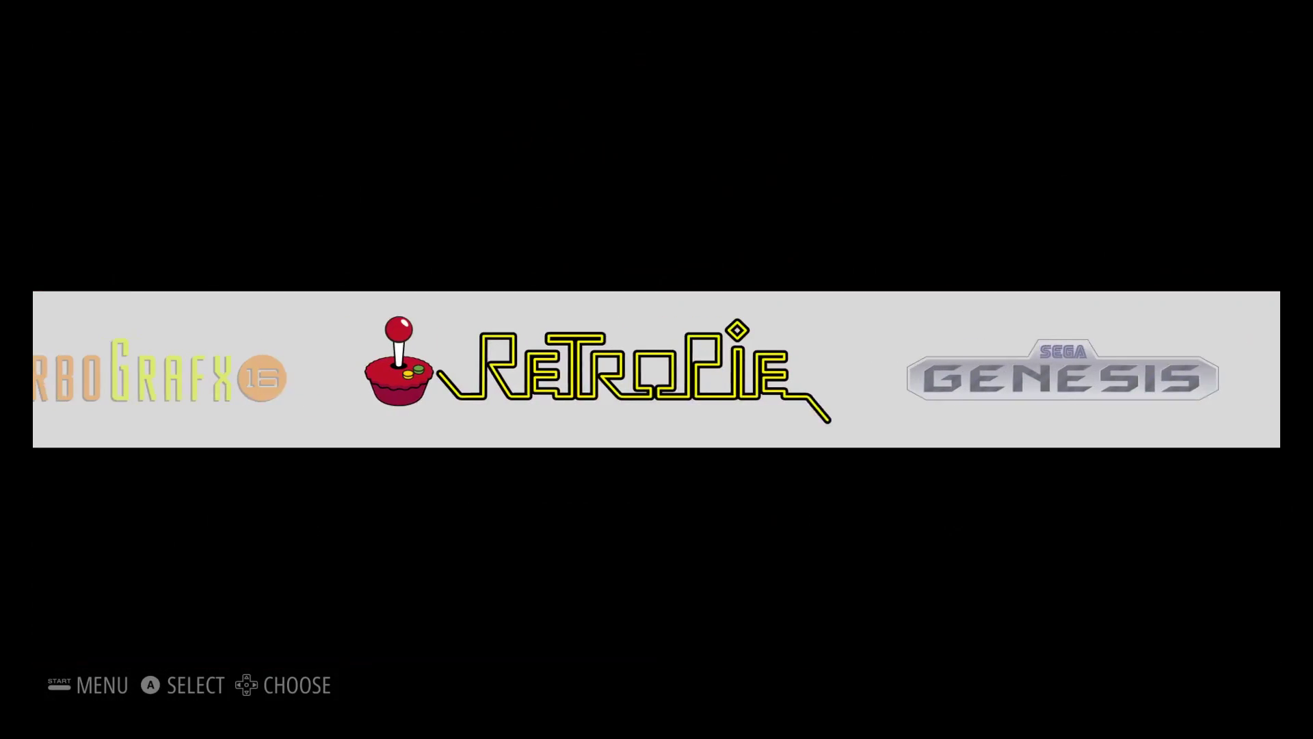